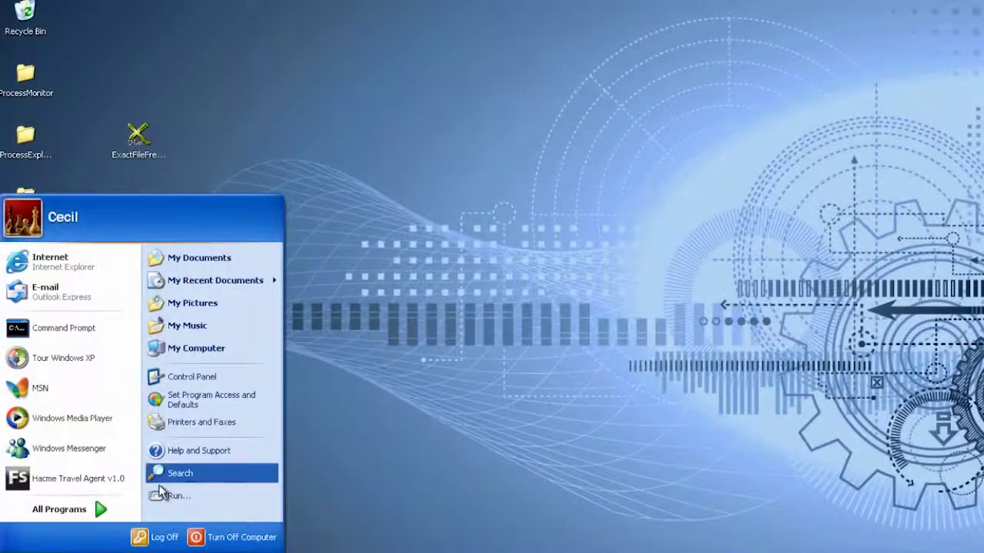
Run msconfig from the Run dialog.
{"action": "left_click", "coordinate": [184, 501]}
{"action": "left_click_drag", "start_coordinate": [170, 426], "coordinate": [446, 318]}
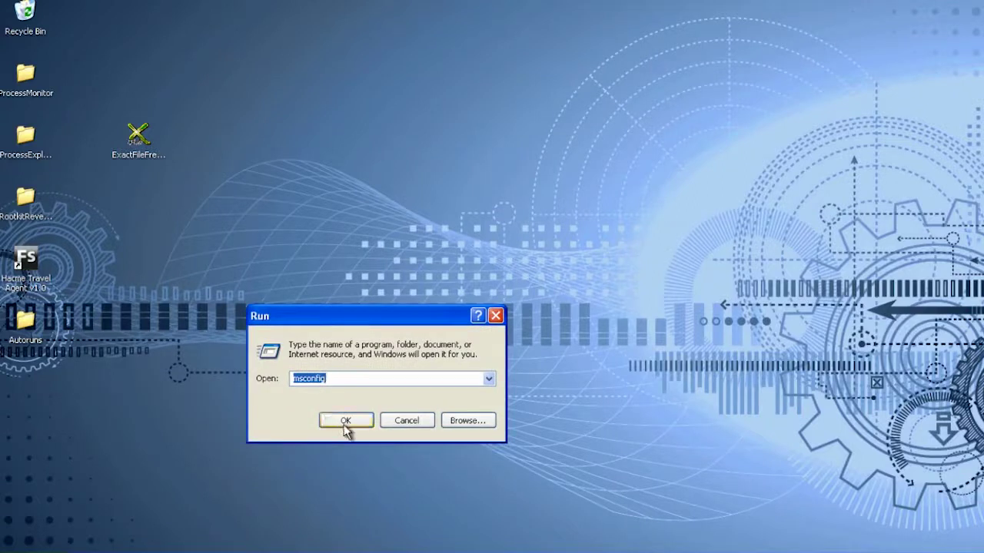
{"action": "left_click", "coordinate": [355, 380]}
{"action": "left_click", "coordinate": [355, 428]}
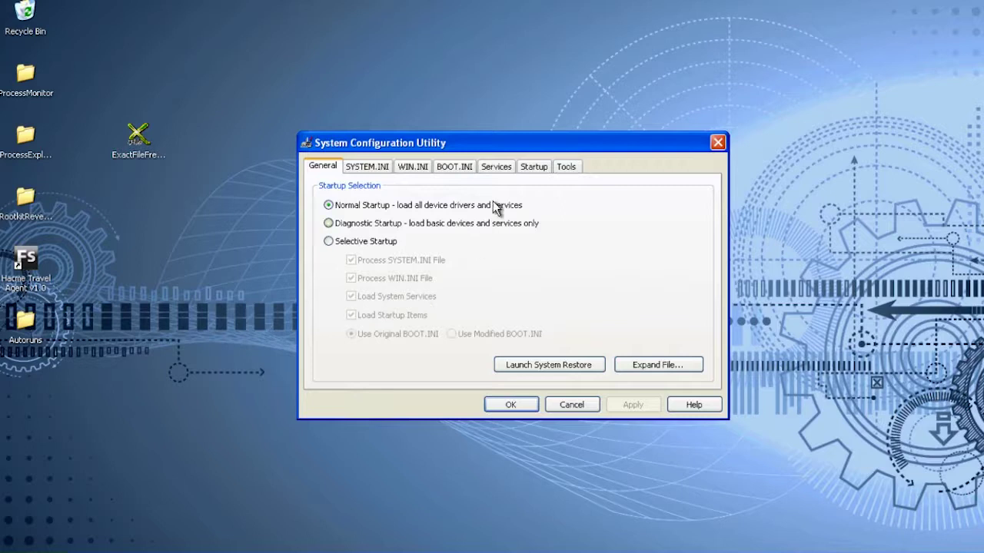
Review Services and the launcher and Service Manager startup items with a wider Command column, then cancel.
{"action": "left_click", "coordinate": [499, 169]}
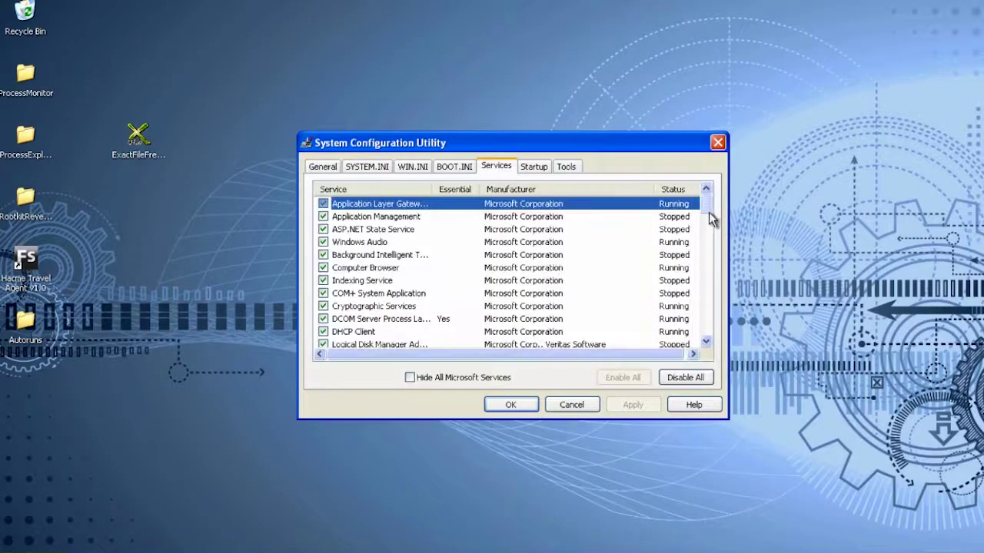
{"action": "left_click_drag", "start_coordinate": [710, 219], "coordinate": [680, 206]}
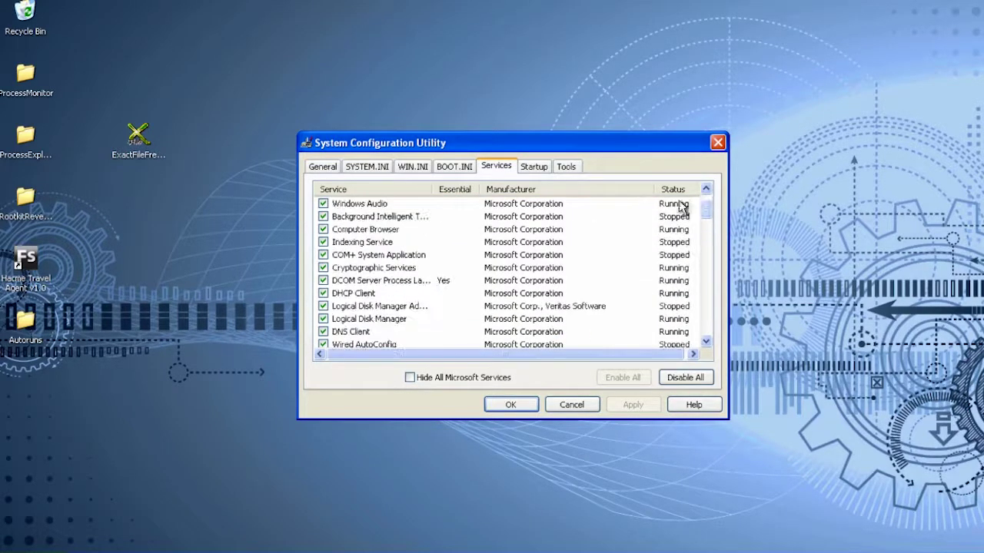
{"action": "left_click", "coordinate": [537, 168]}
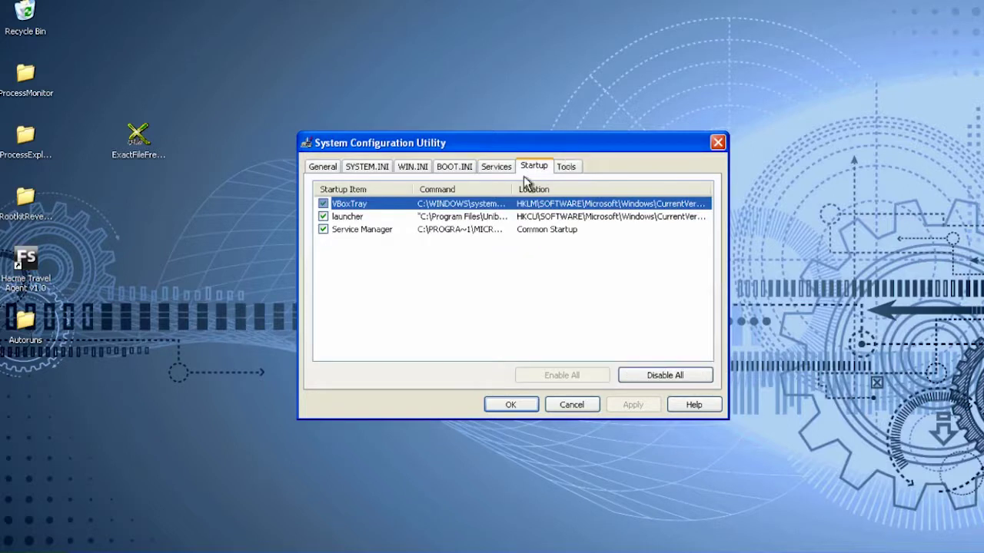
{"action": "left_click", "coordinate": [465, 217]}
{"action": "left_click", "coordinate": [463, 208]}
{"action": "left_click", "coordinate": [465, 220]}
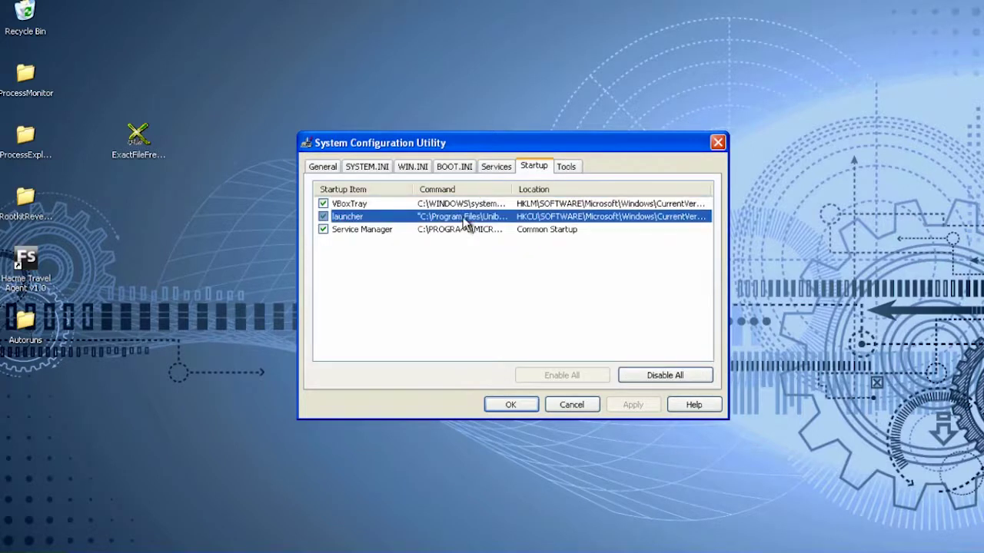
{"action": "left_click", "coordinate": [467, 230]}
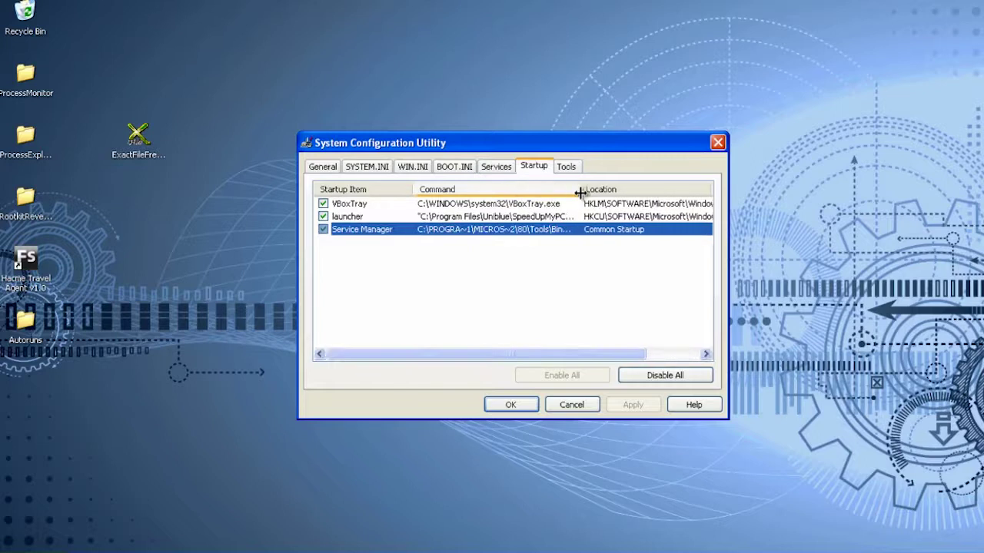
{"action": "left_click_drag", "start_coordinate": [580, 192], "coordinate": [583, 193]}
{"action": "left_click", "coordinate": [589, 412]}
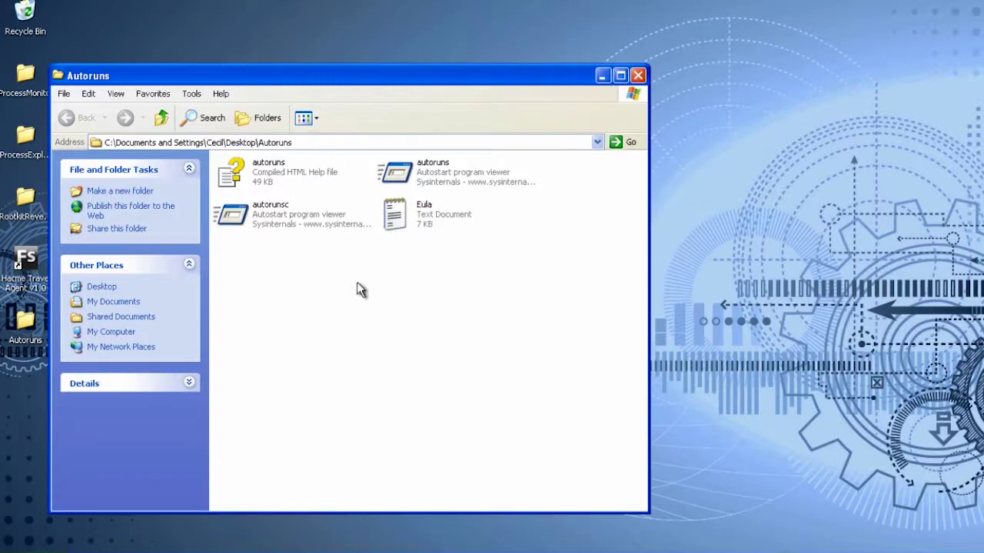
Shift the Autoruns folder window right and start autoruns.exe from it.
{"action": "left_click_drag", "start_coordinate": [477, 77], "coordinate": [575, 78]}
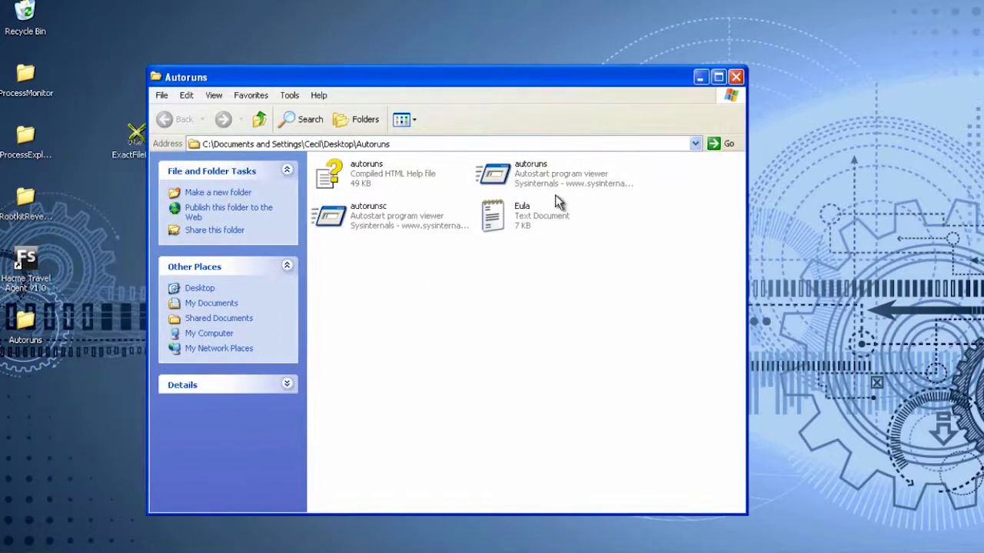
{"action": "double_click", "coordinate": [551, 184]}
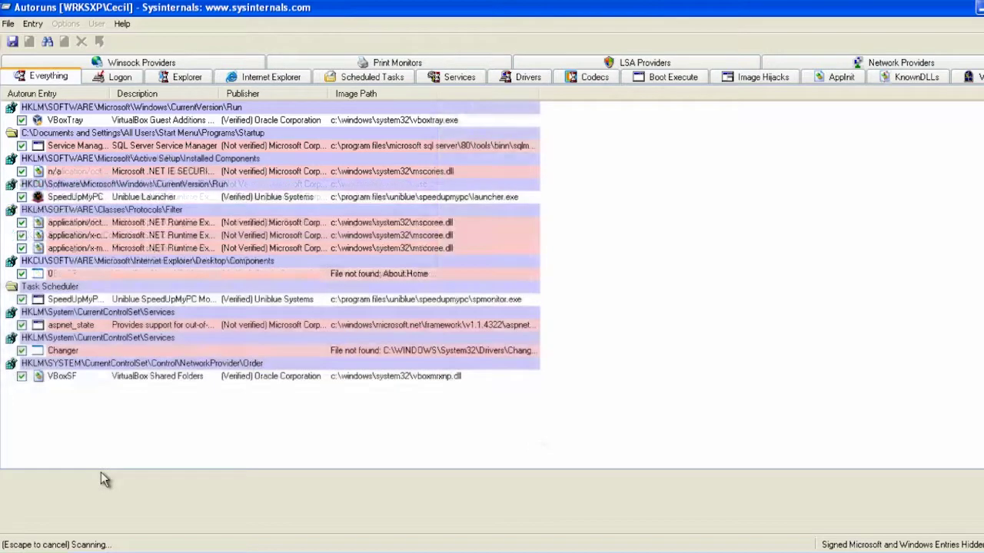
Show the Logon entries with a wider Description column.
{"action": "left_click", "coordinate": [120, 79]}
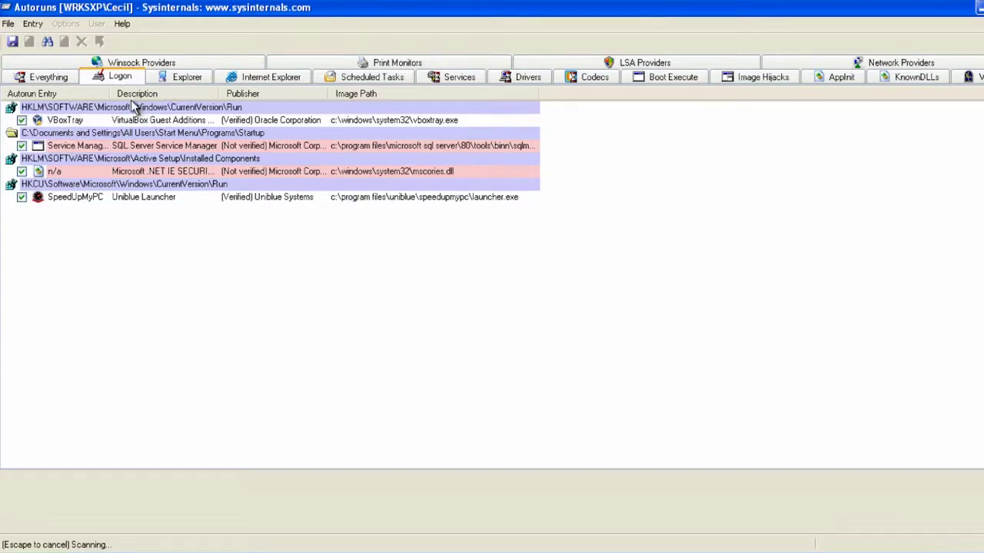
{"action": "left_click_drag", "start_coordinate": [111, 93], "coordinate": [165, 93]}
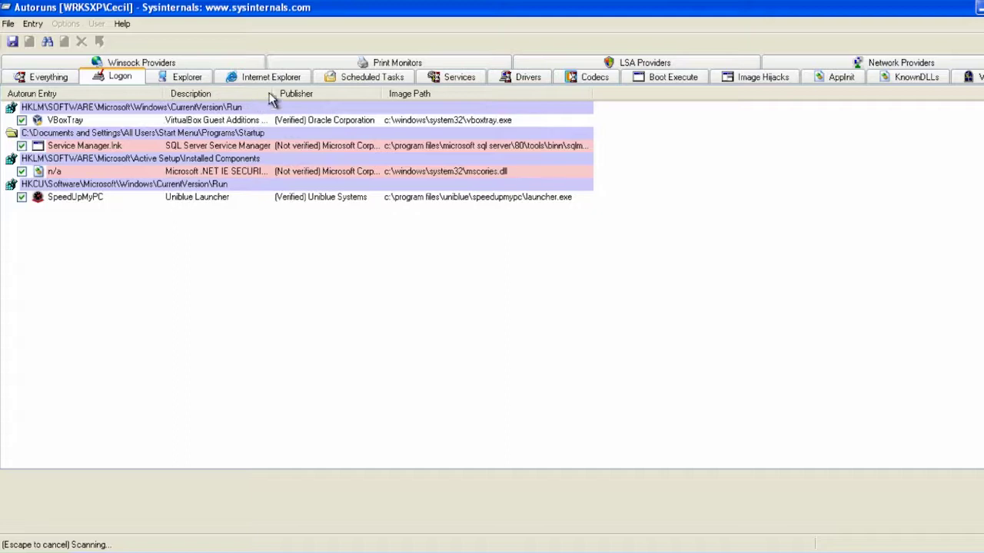
{"action": "left_click_drag", "start_coordinate": [278, 93], "coordinate": [408, 94]}
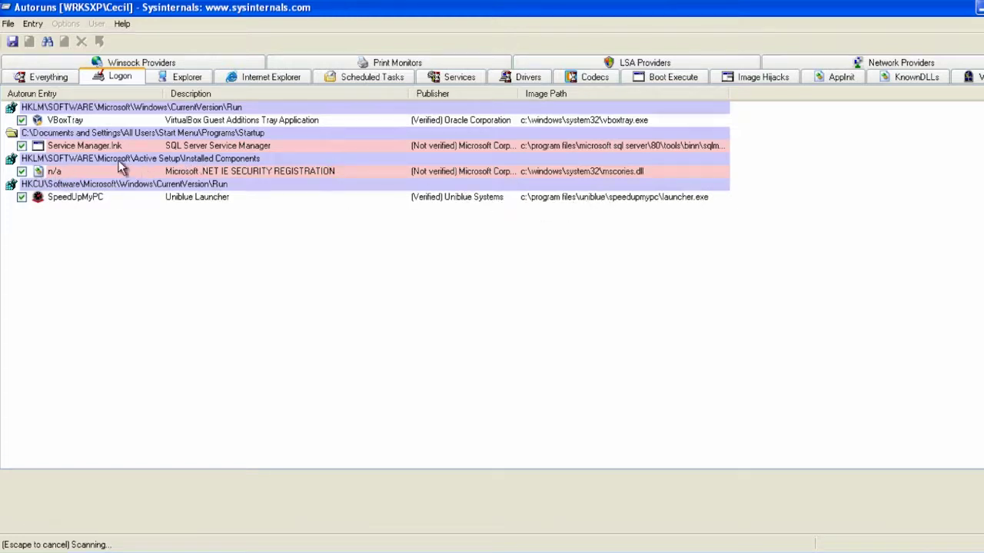
Inspect the n/a, All Users Startup and Active Setup entries, then switch to the Explorer category.
{"action": "left_click", "coordinate": [87, 171]}
{"action": "left_click", "coordinate": [83, 136]}
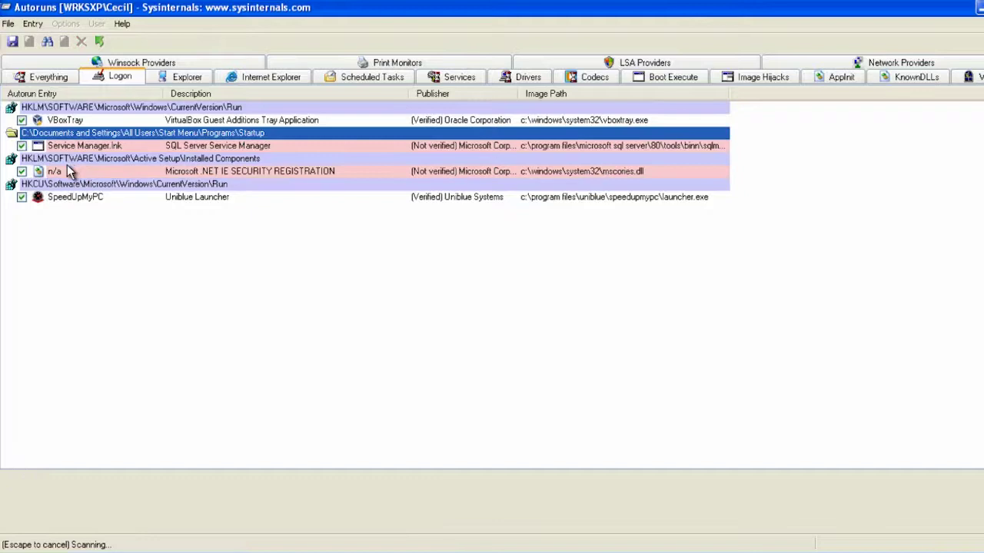
{"action": "left_click", "coordinate": [69, 160]}
{"action": "left_click", "coordinate": [425, 175]}
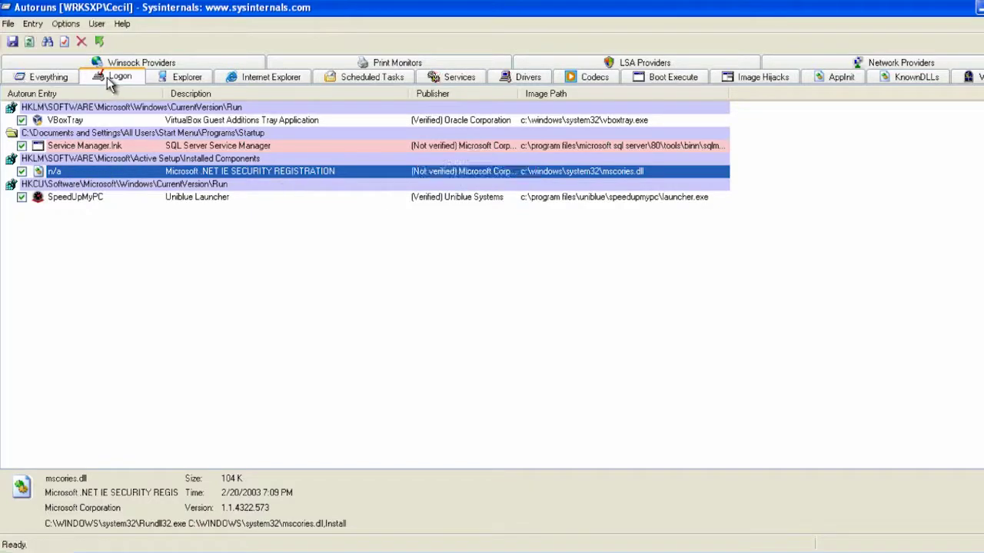
{"action": "left_click", "coordinate": [162, 79]}
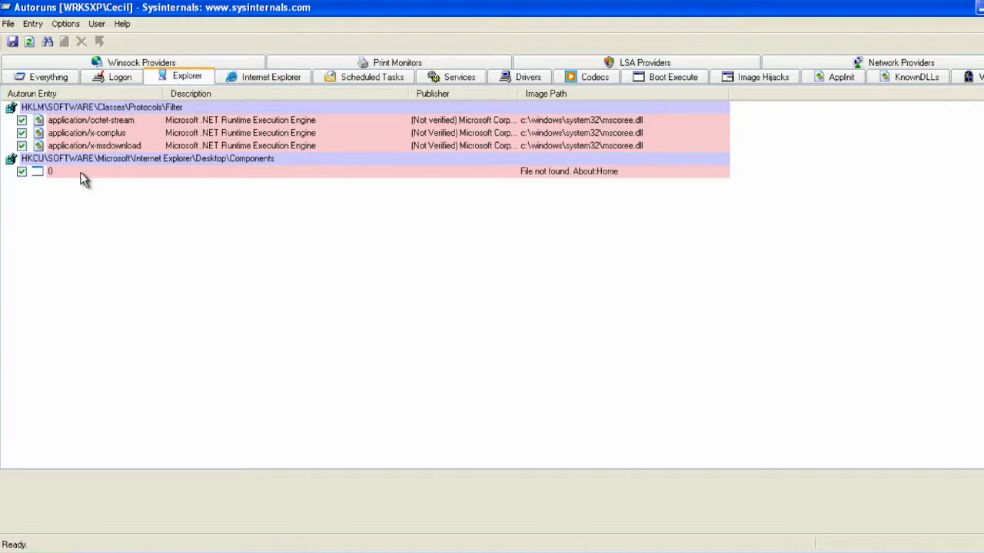
Check the About:Home entry, then browse Internet Explorer and Scheduled Tasks to SpeedUpMyPC.job.
{"action": "left_click", "coordinate": [49, 175]}
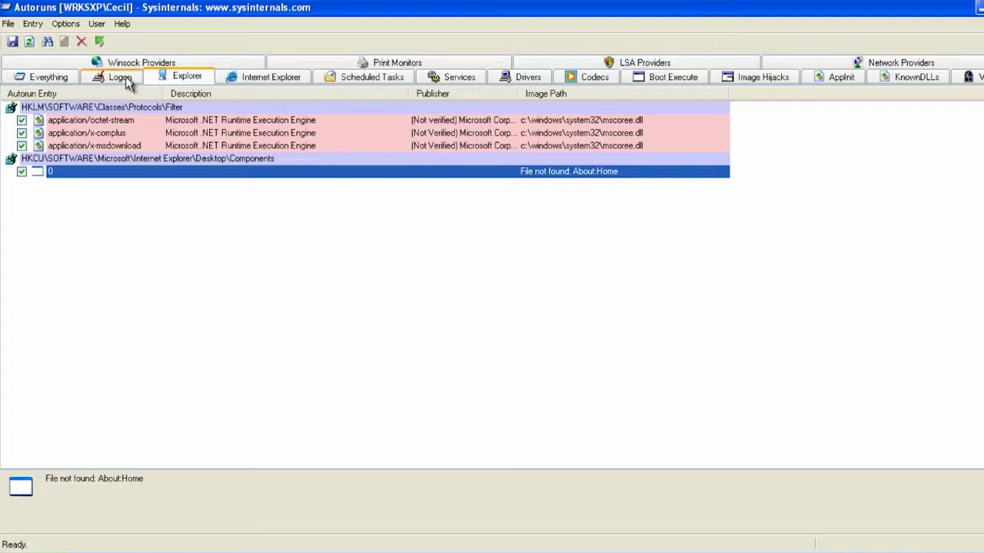
{"action": "left_click", "coordinate": [260, 79]}
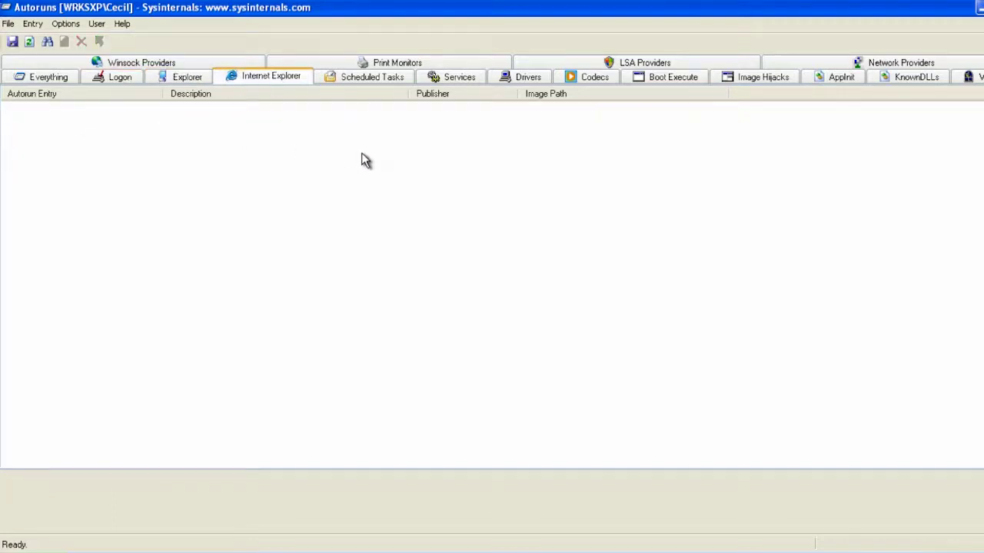
{"action": "left_click", "coordinate": [382, 78]}
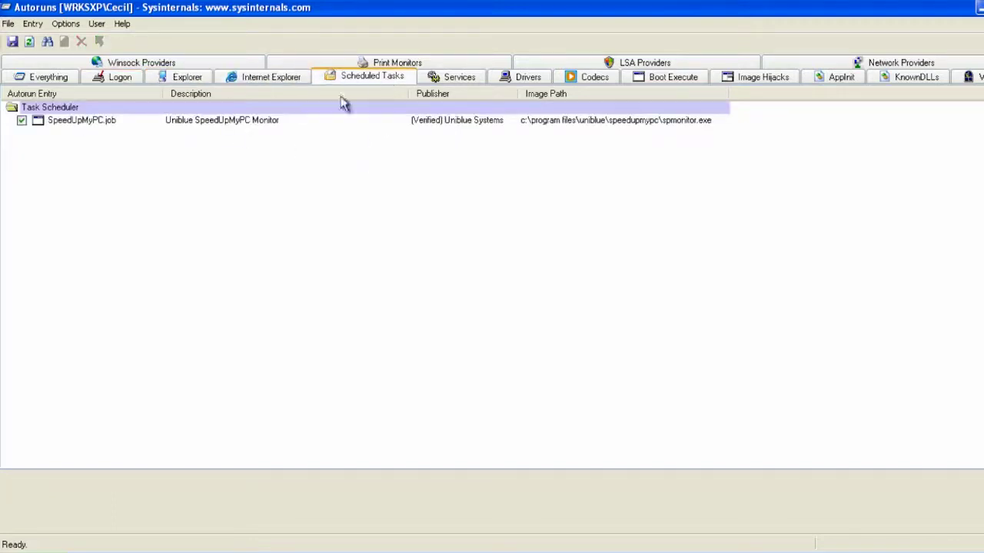
{"action": "left_click", "coordinate": [74, 125]}
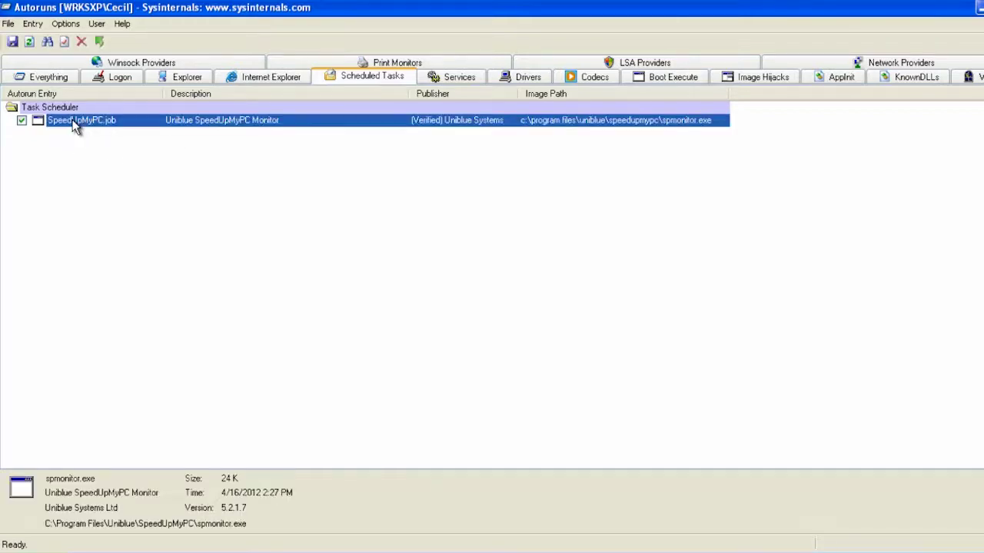
Review the spmonitor.exe file properties for SpeedUpMyPC.job, then return to the Everything view.
{"action": "right_click", "coordinate": [302, 120]}
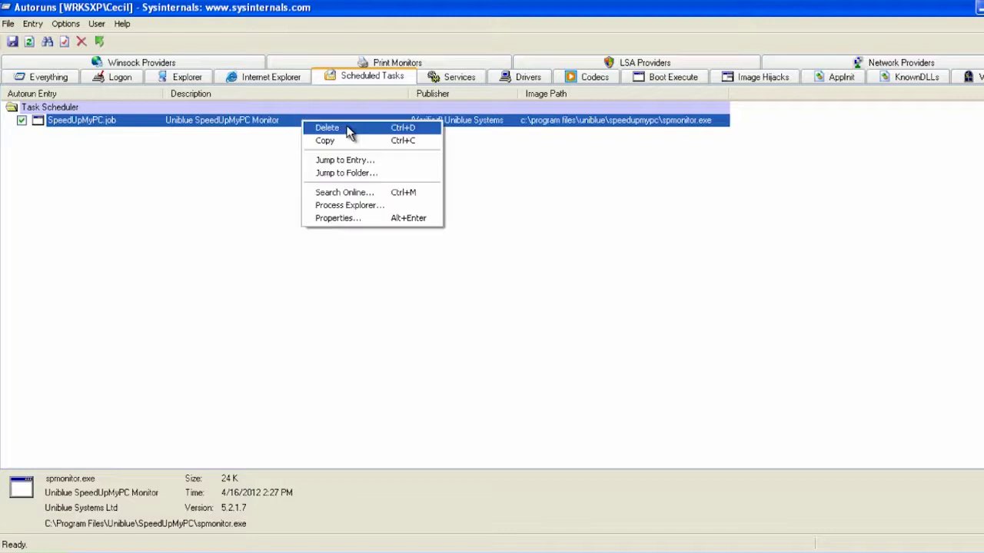
{"action": "left_click", "coordinate": [352, 221]}
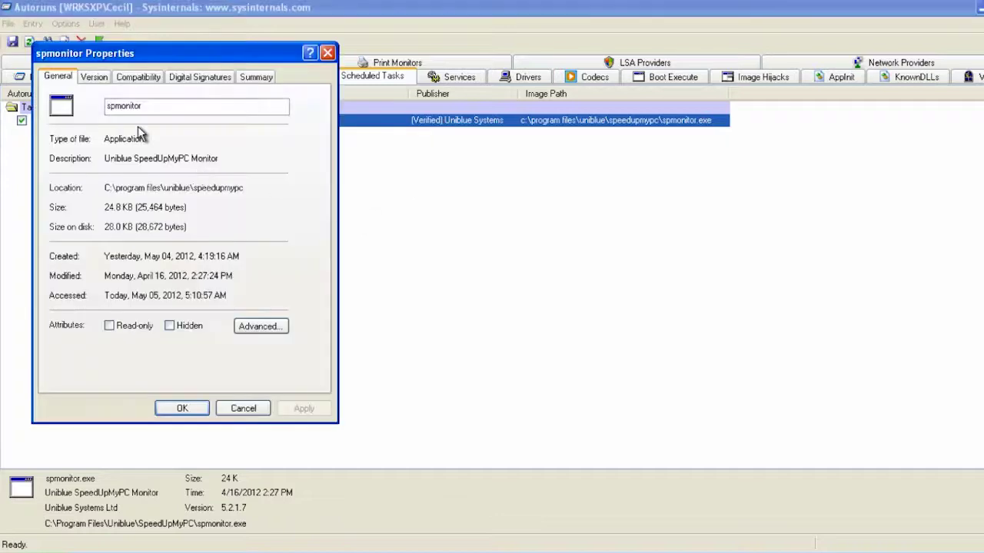
{"action": "left_click_drag", "start_coordinate": [187, 47], "coordinate": [392, 98]}
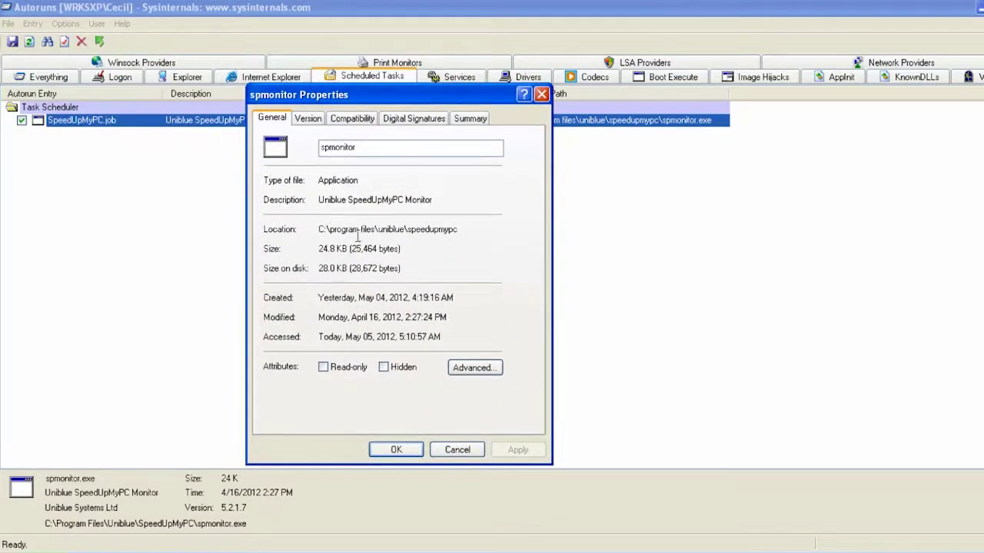
{"action": "left_click_drag", "start_coordinate": [459, 233], "coordinate": [305, 229]}
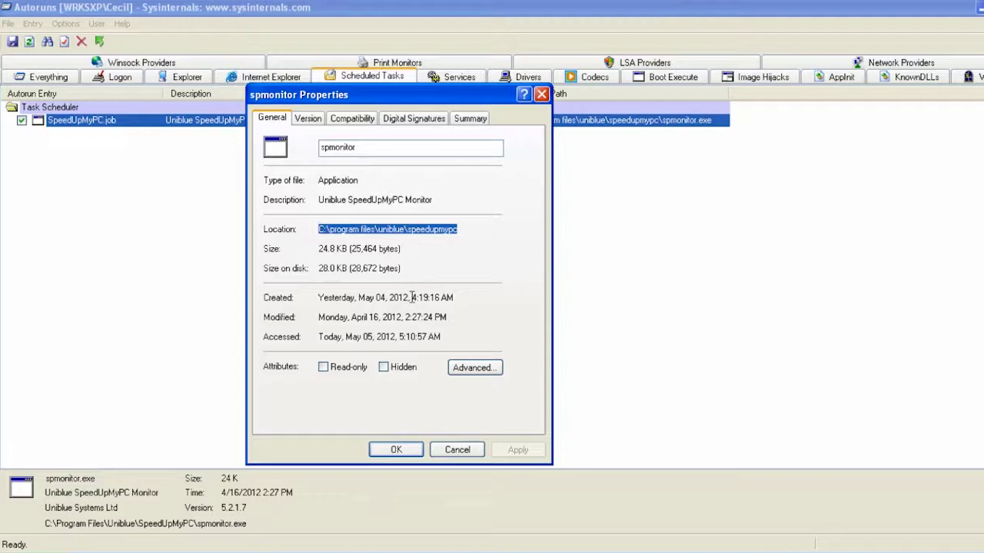
{"action": "left_click", "coordinate": [456, 450]}
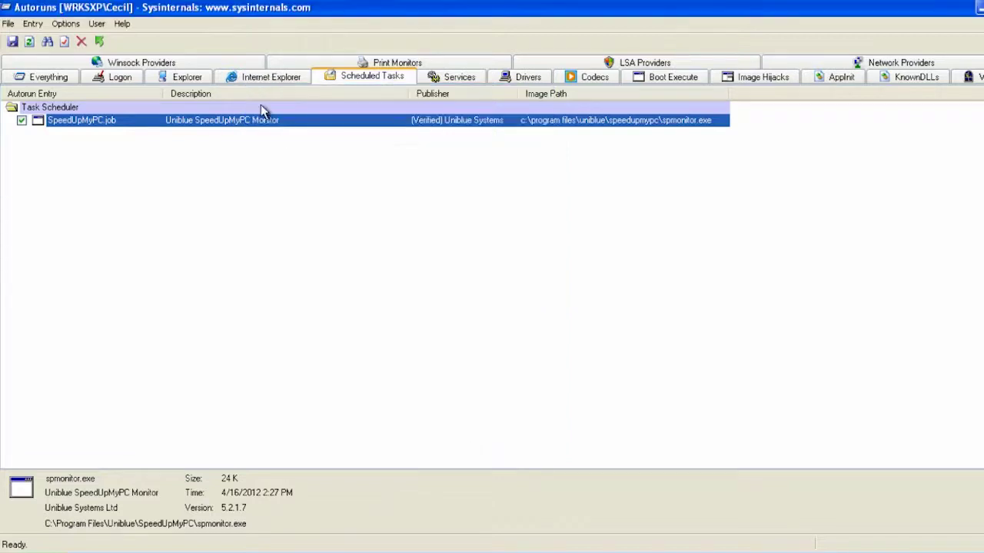
{"action": "left_click", "coordinate": [71, 79]}
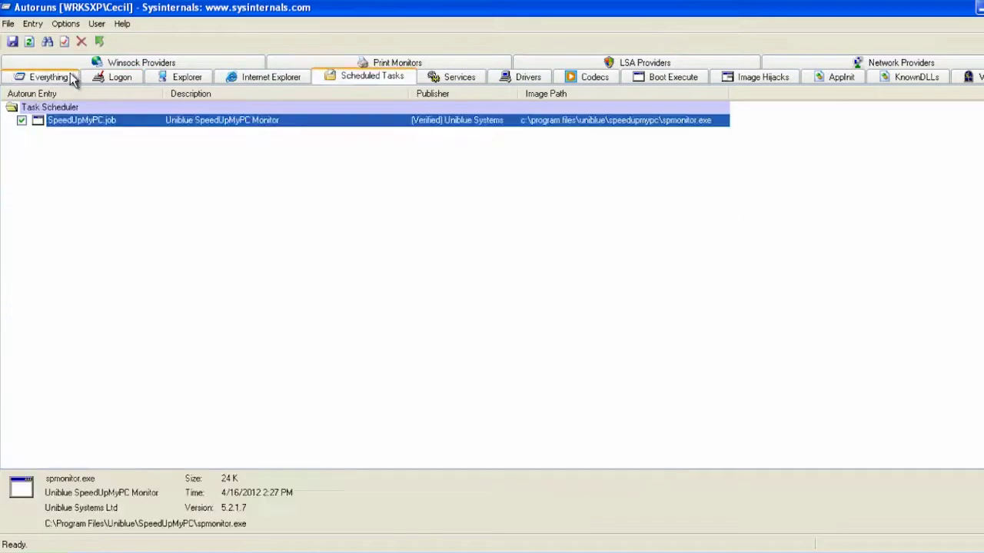
{"action": "left_click", "coordinate": [67, 80]}
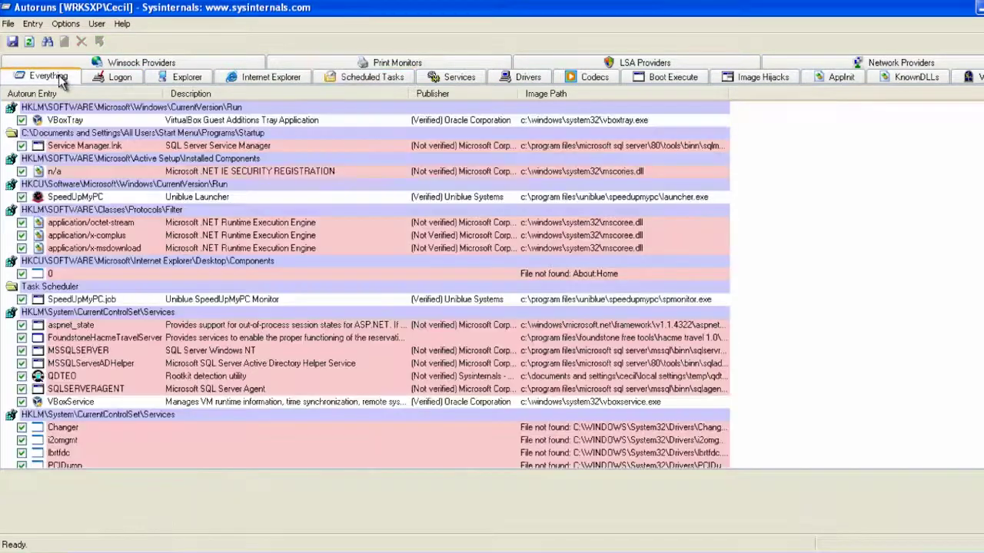
{"action": "left_click", "coordinate": [68, 171]}
{"action": "right_click", "coordinate": [66, 170]}
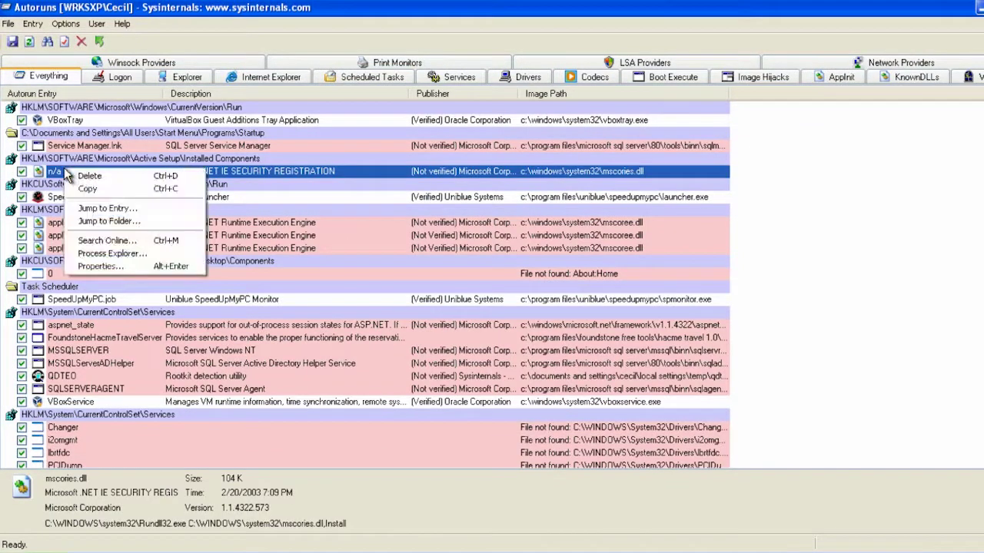
{"action": "left_click", "coordinate": [135, 214]}
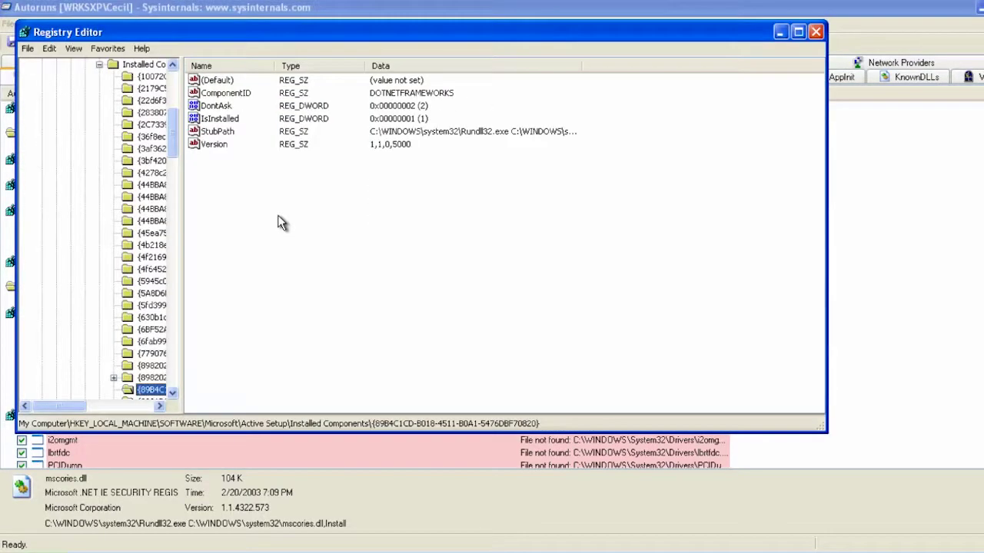
{"action": "scroll", "coordinate": [176, 152], "scroll_direction": "down", "scroll_amount": 3}
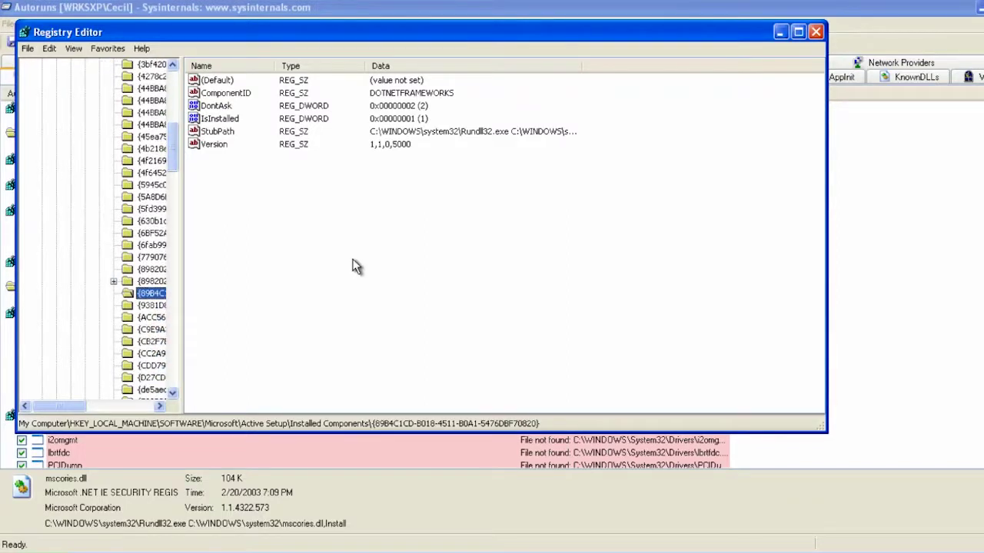
{"action": "left_click", "coordinate": [816, 31]}
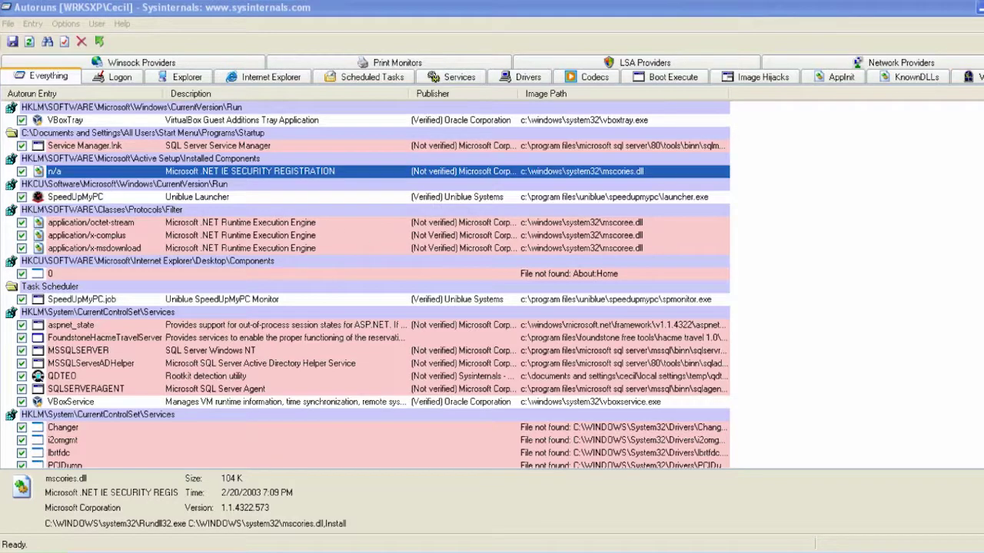
Widen the Image Path column to full paths and view the QDTEO entry's details.
{"action": "scroll", "coordinate": [365, 284], "scroll_direction": "down", "scroll_amount": 4}
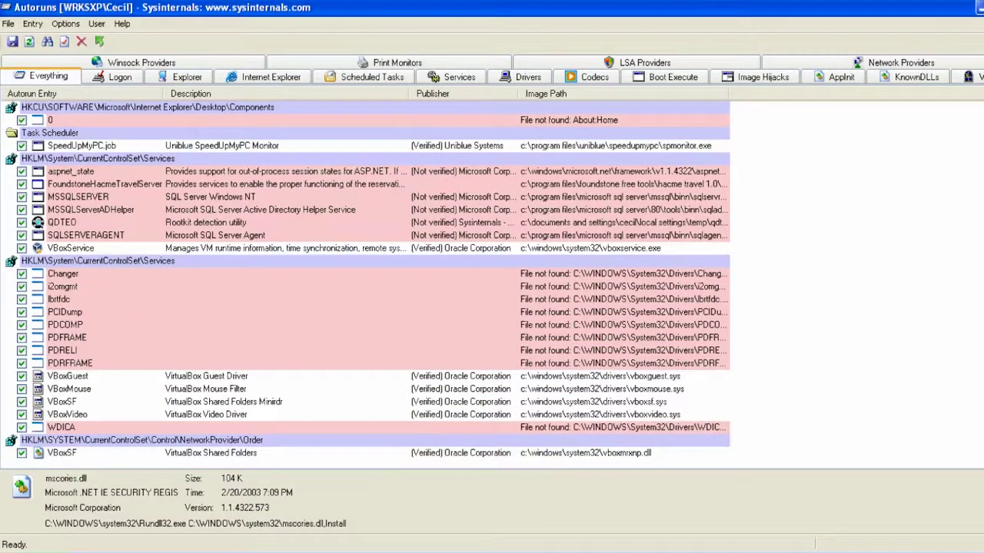
{"action": "scroll", "coordinate": [365, 284], "scroll_direction": "up", "scroll_amount": 4}
{"action": "scroll", "coordinate": [371, 285], "scroll_direction": "down", "scroll_amount": 4}
{"action": "scroll", "coordinate": [369, 285], "scroll_direction": "up", "scroll_amount": 4}
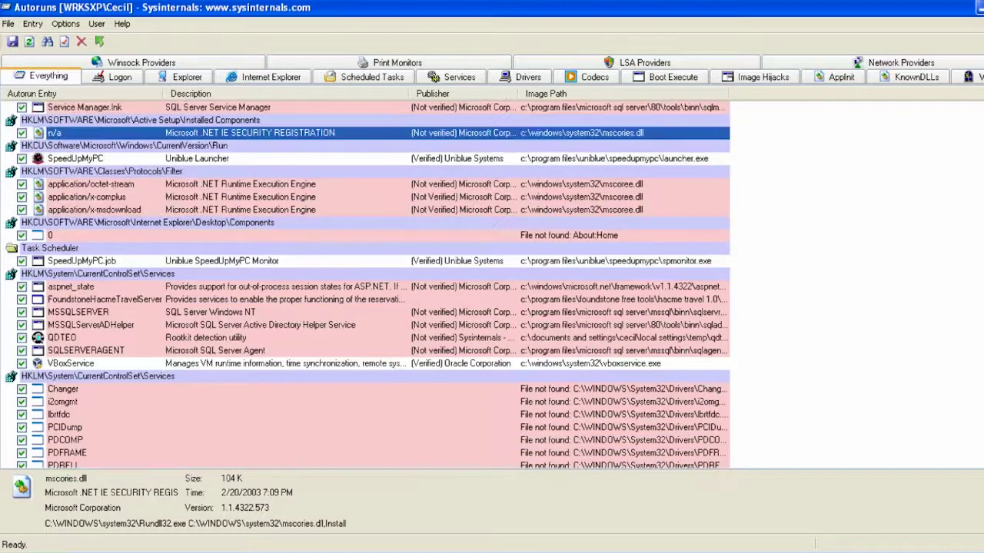
{"action": "scroll", "coordinate": [368, 284], "scroll_direction": "down", "scroll_amount": 4}
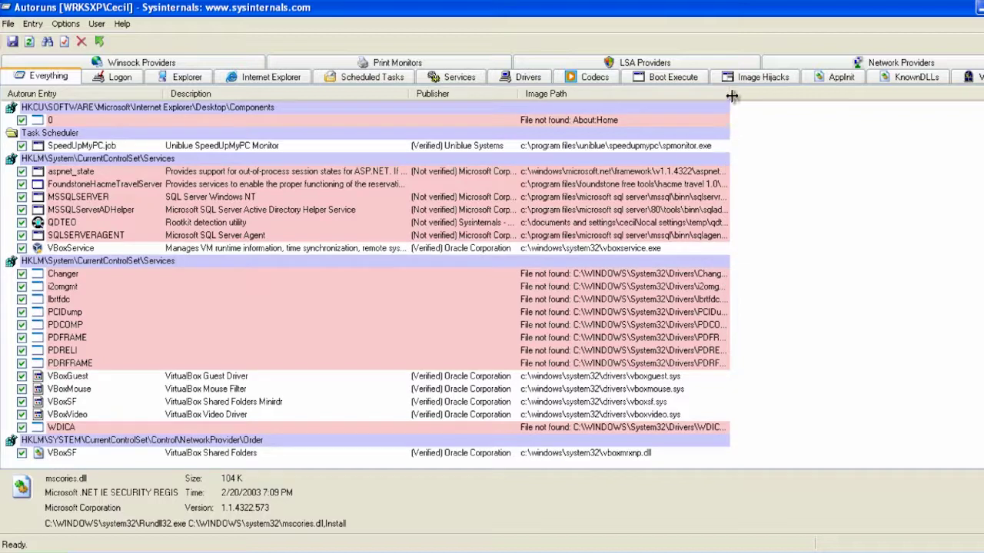
{"action": "left_click_drag", "start_coordinate": [732, 95], "coordinate": [974, 95]}
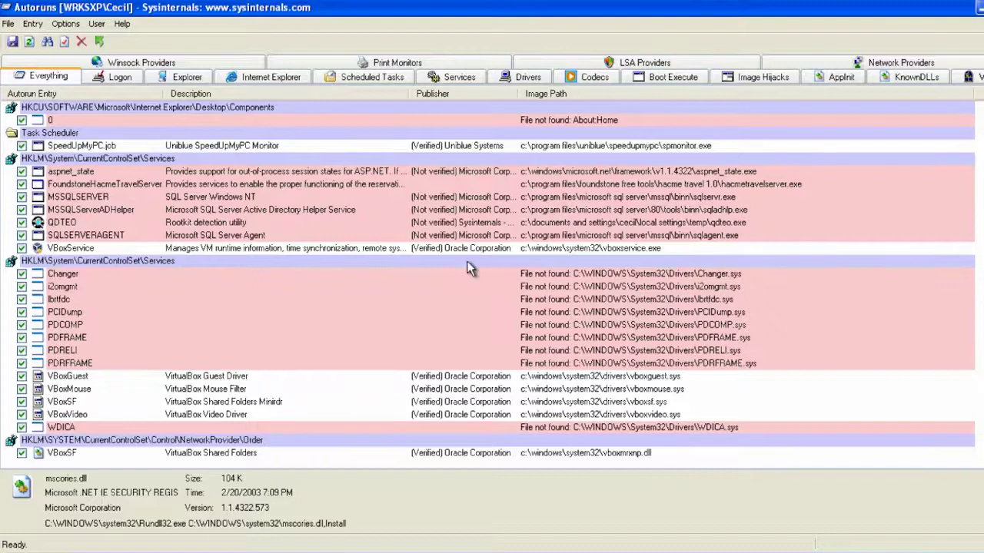
{"action": "scroll", "coordinate": [187, 274], "scroll_direction": "up", "scroll_amount": 4}
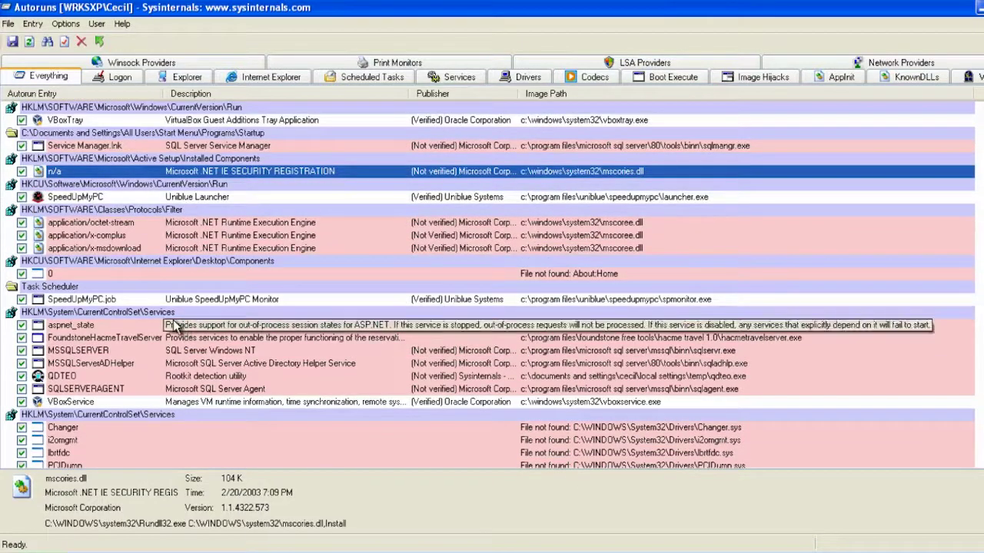
{"action": "left_click", "coordinate": [55, 381]}
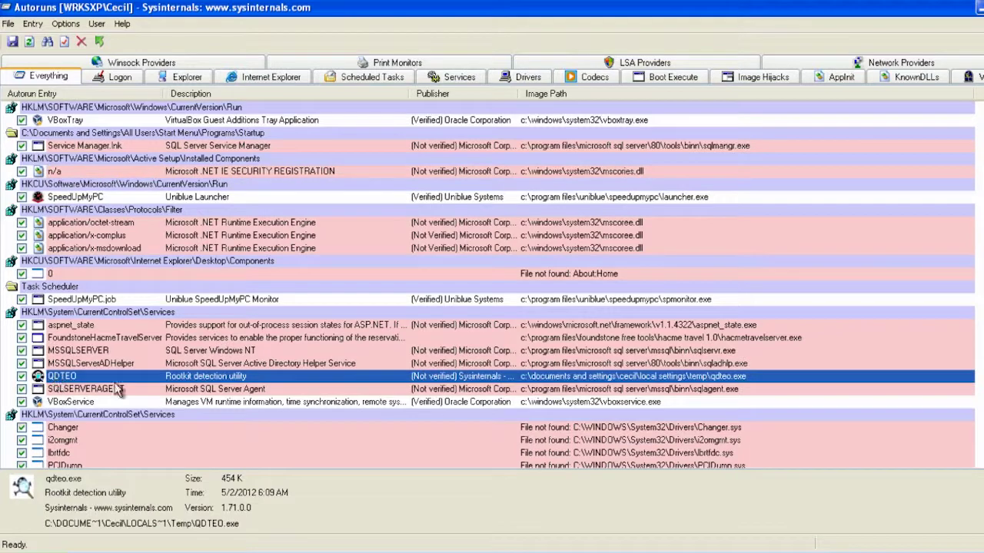
{"action": "scroll", "coordinate": [90, 377], "scroll_direction": "down", "scroll_amount": 4}
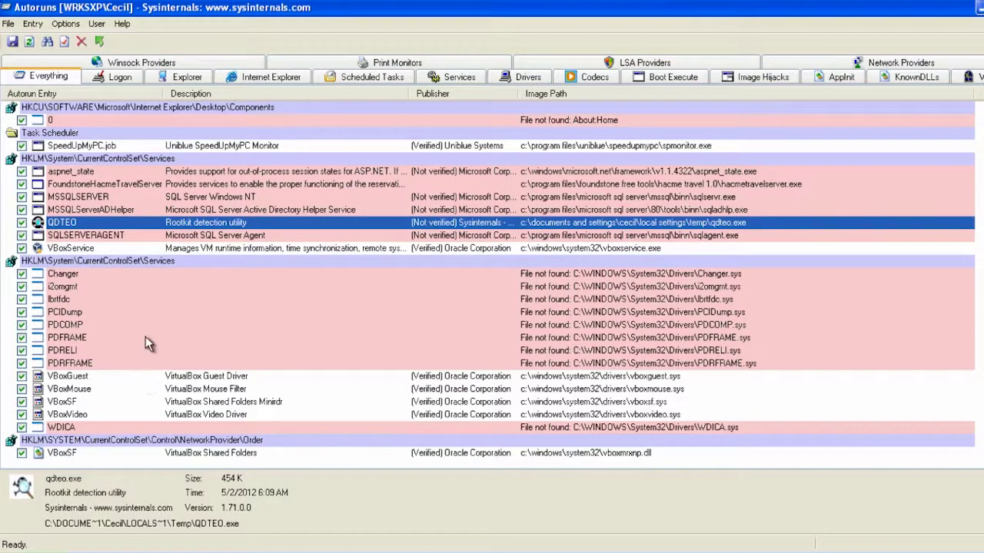
Set Filter Options to verify code signatures, hide Windows entries, show Microsoft entries, and rescan.
{"action": "left_click", "coordinate": [106, 331]}
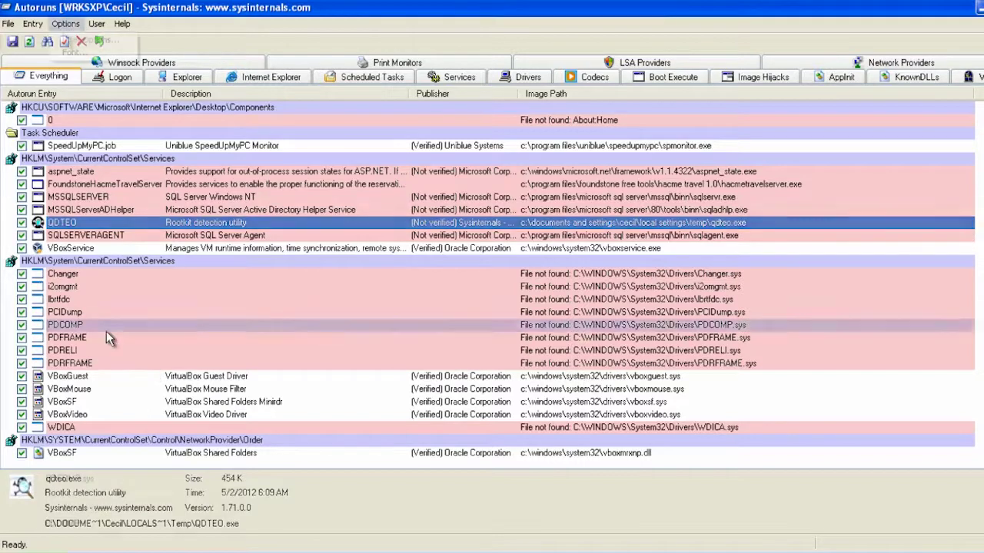
{"action": "left_click", "coordinate": [65, 24]}
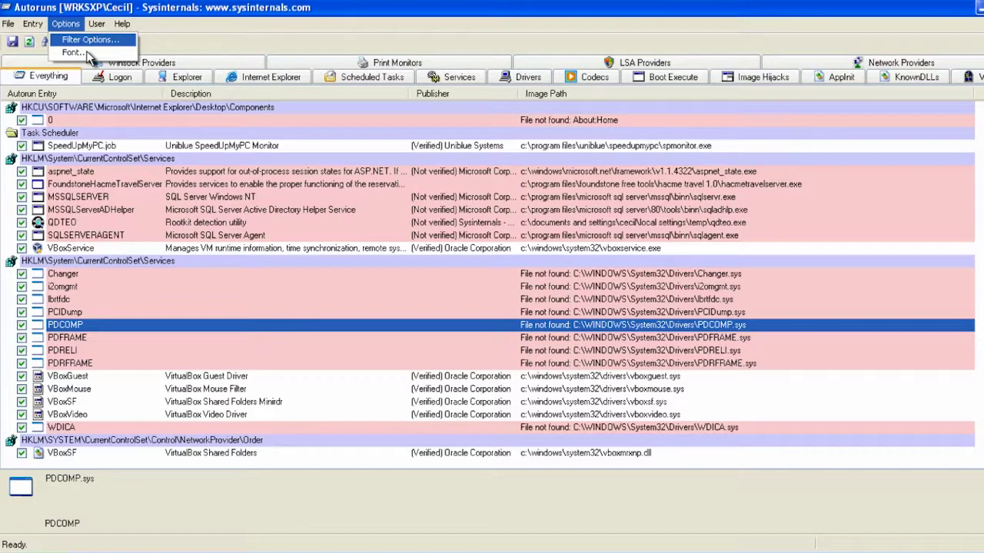
{"action": "left_click", "coordinate": [88, 39]}
{"action": "left_click", "coordinate": [208, 211]}
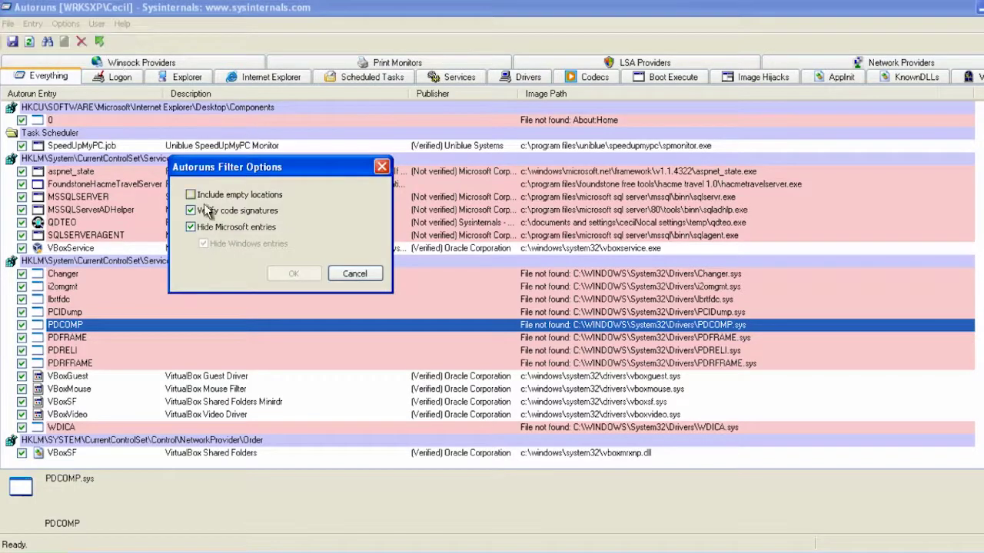
{"action": "left_click_drag", "start_coordinate": [321, 183], "coordinate": [408, 144]}
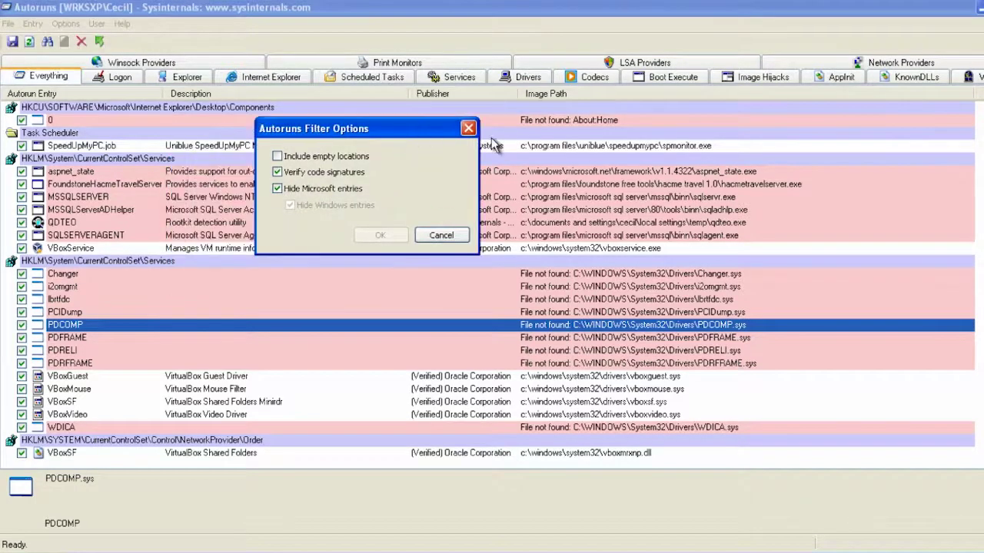
{"action": "left_click", "coordinate": [286, 188]}
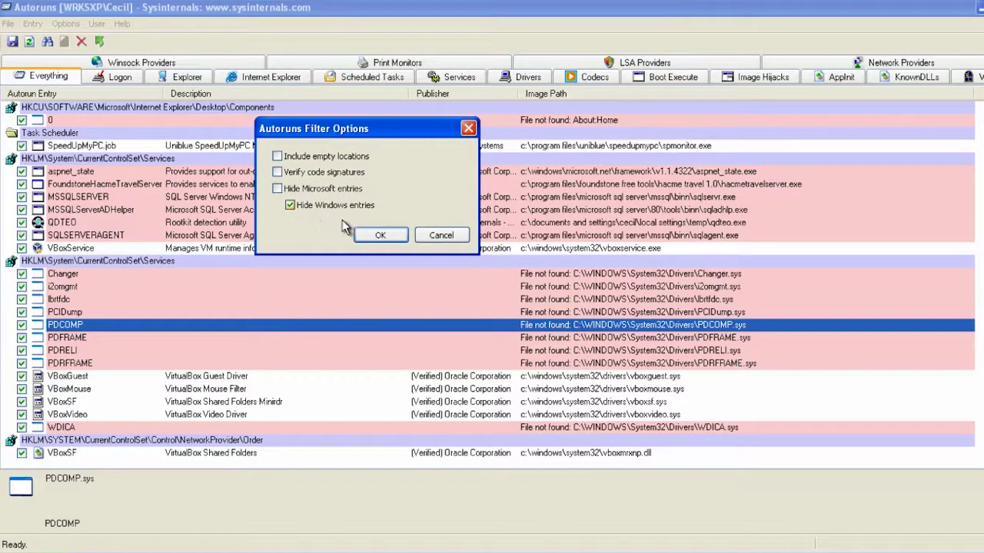
{"action": "left_click", "coordinate": [303, 205]}
{"action": "left_click", "coordinate": [321, 188]}
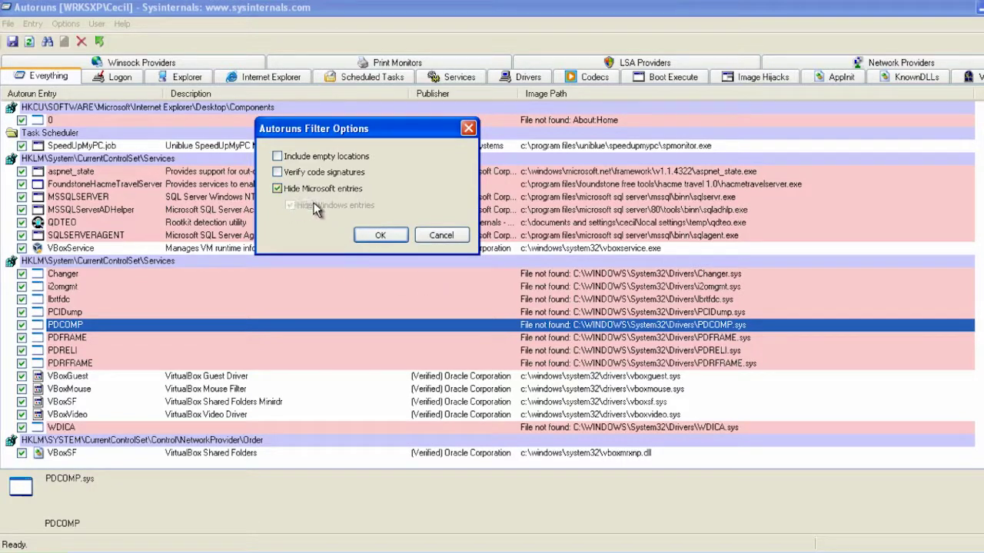
{"action": "left_click", "coordinate": [277, 172]}
{"action": "left_click", "coordinate": [301, 192]}
{"action": "left_click", "coordinate": [382, 236]}
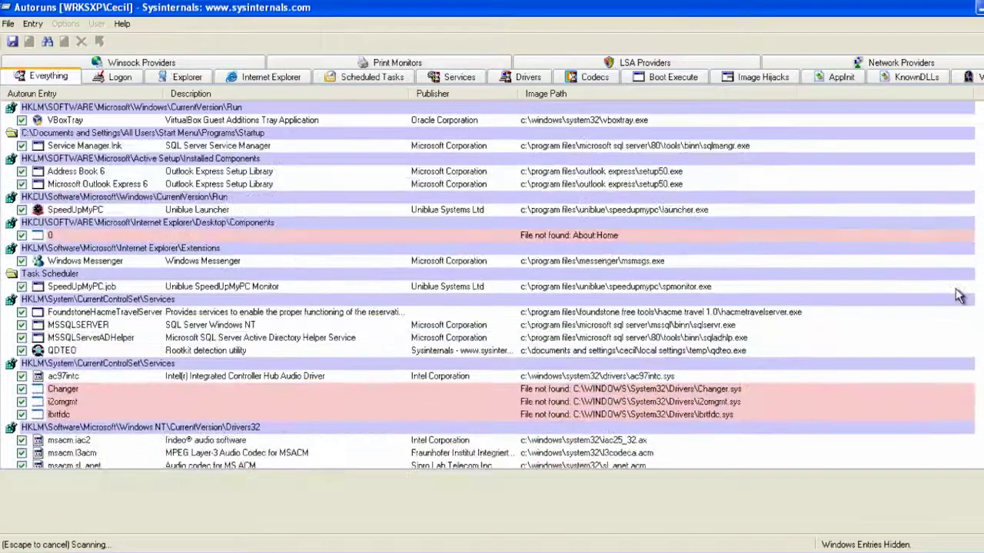
Scroll through the rescanned Everything list of non-Windows entries down to VBoxSF.
{"action": "scroll", "coordinate": [959, 295], "scroll_direction": "down", "scroll_amount": 6}
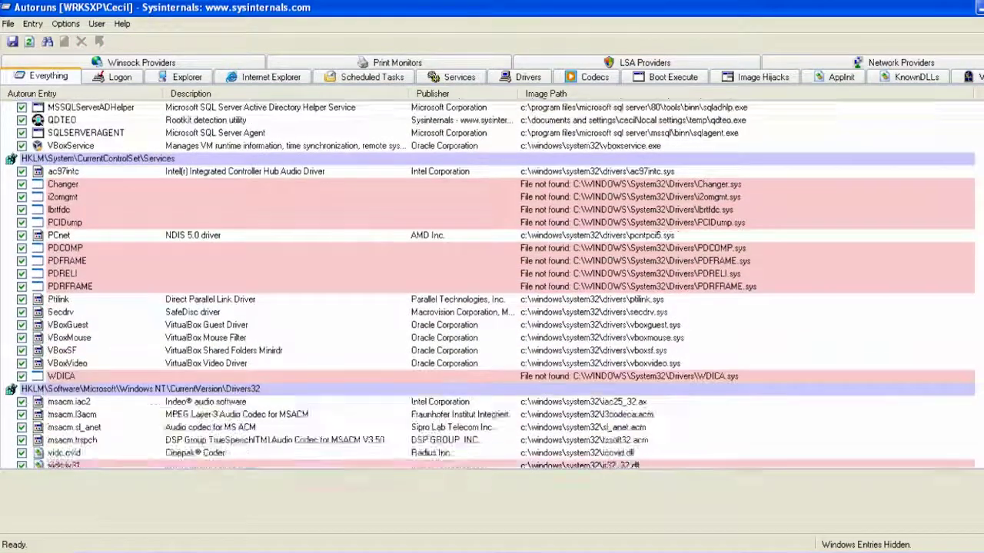
{"action": "scroll", "coordinate": [492, 285], "scroll_direction": "down", "scroll_amount": 12}
{"action": "scroll", "coordinate": [492, 284], "scroll_direction": "up", "scroll_amount": 20}
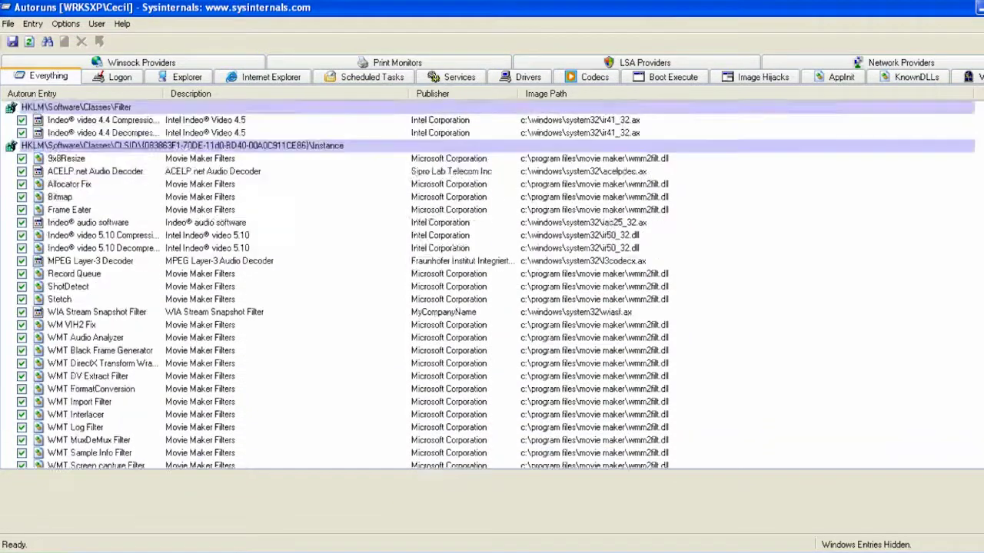
{"action": "scroll", "coordinate": [492, 285], "scroll_direction": "down", "scroll_amount": 10}
{"action": "scroll", "coordinate": [491, 285], "scroll_direction": "down", "scroll_amount": 10}
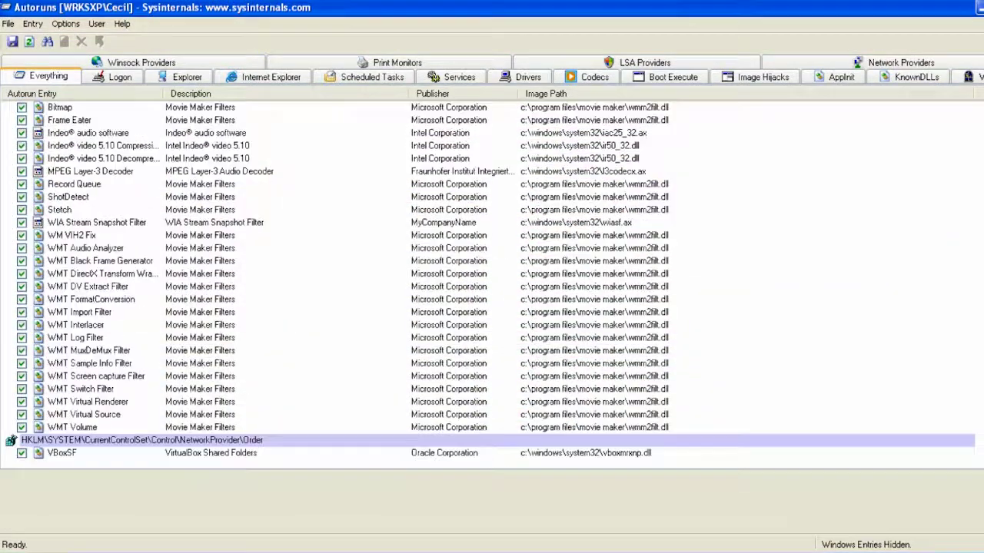
{"action": "scroll", "coordinate": [492, 284], "scroll_direction": "up", "scroll_amount": 20}
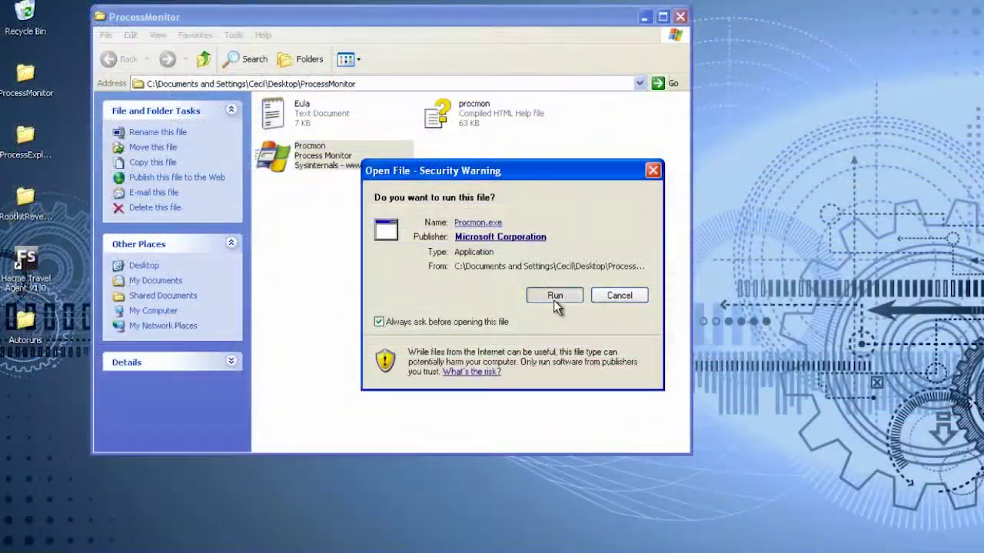
Start Process Monitor, accept its license, and enlarge and reposition its window.
{"action": "left_click", "coordinate": [560, 293]}
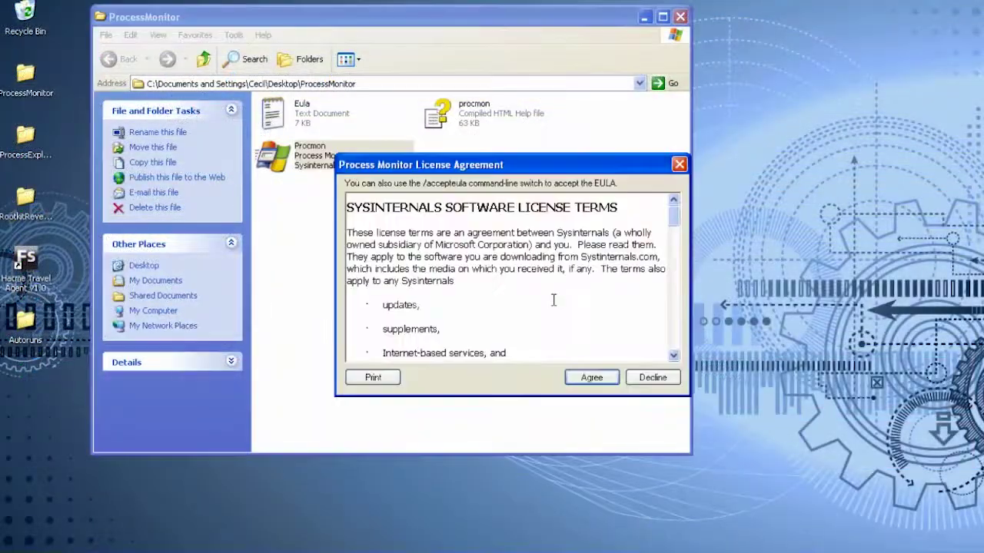
{"action": "left_click", "coordinate": [591, 378]}
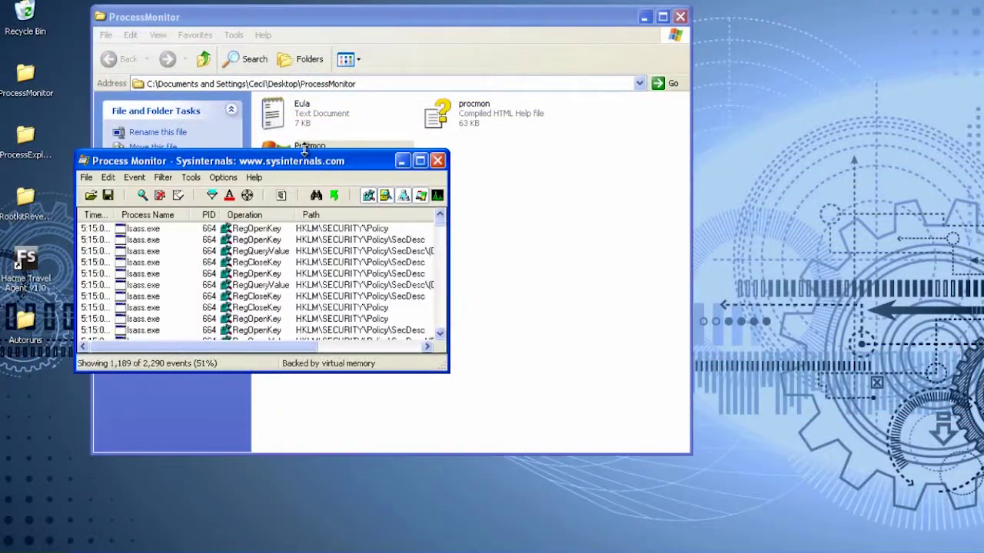
{"action": "left_click_drag", "start_coordinate": [312, 158], "coordinate": [359, 111]}
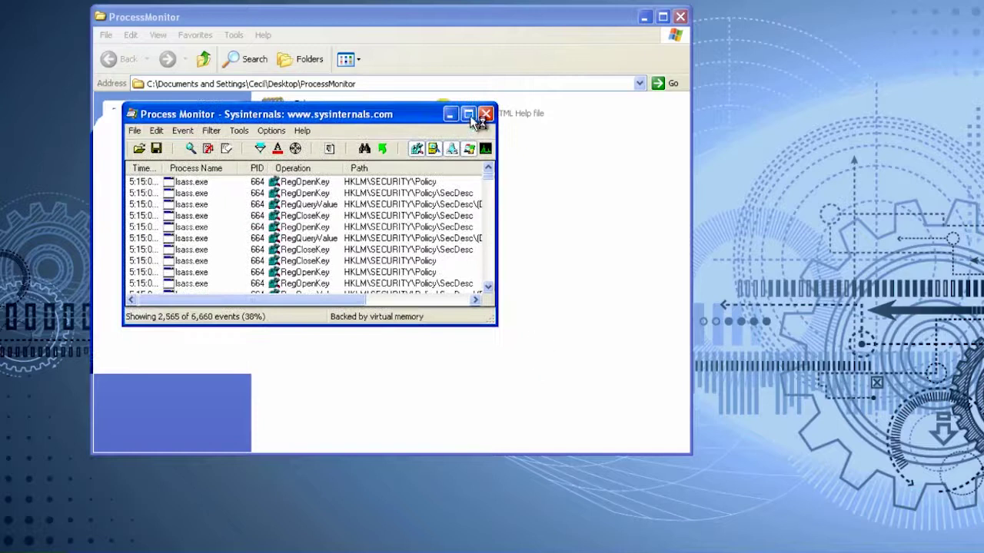
{"action": "left_click_drag", "start_coordinate": [496, 326], "coordinate": [920, 525]}
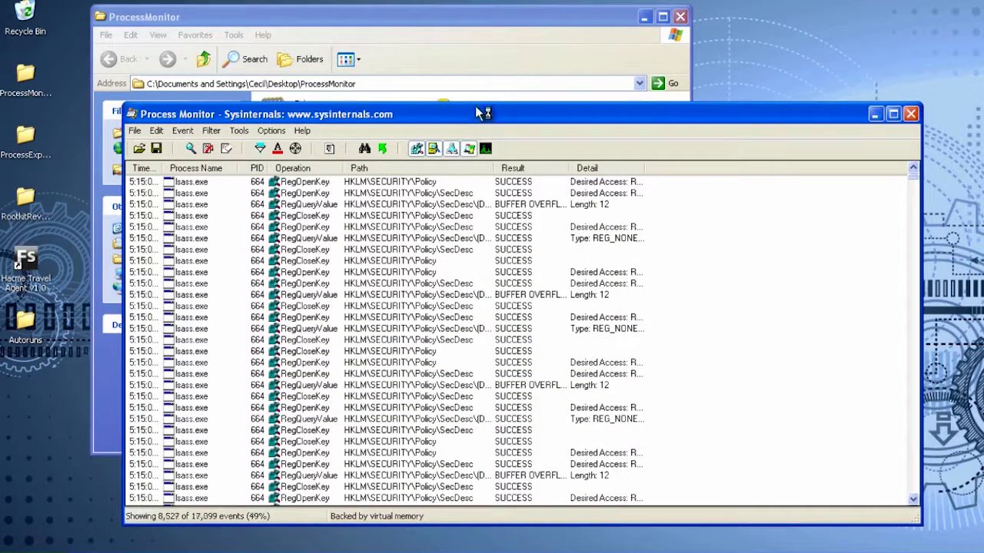
{"action": "left_click_drag", "start_coordinate": [476, 109], "coordinate": [351, 87]}
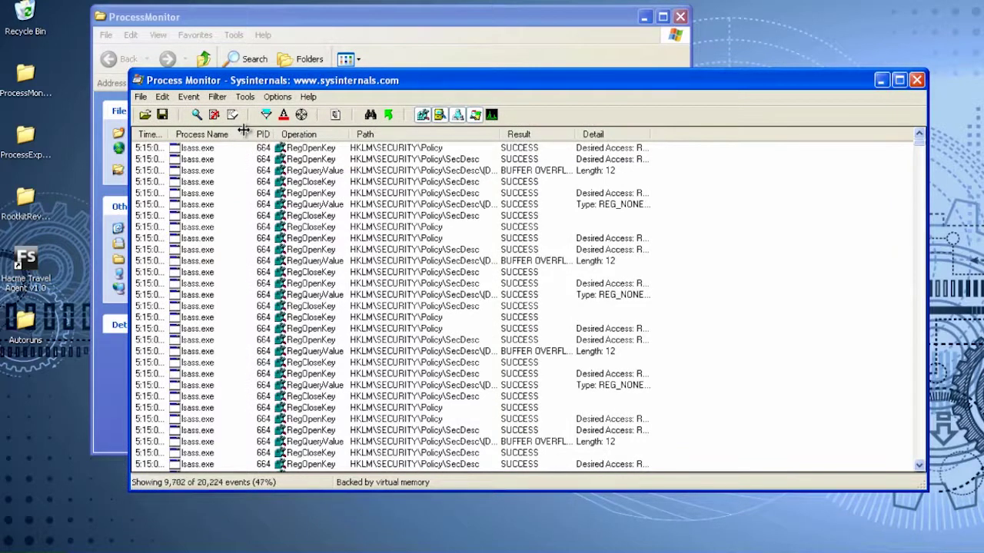
Widen the Process Name, Operation and Result columns of the event log.
{"action": "left_click_drag", "start_coordinate": [254, 132], "coordinate": [267, 132]}
{"action": "left_click", "coordinate": [228, 205]}
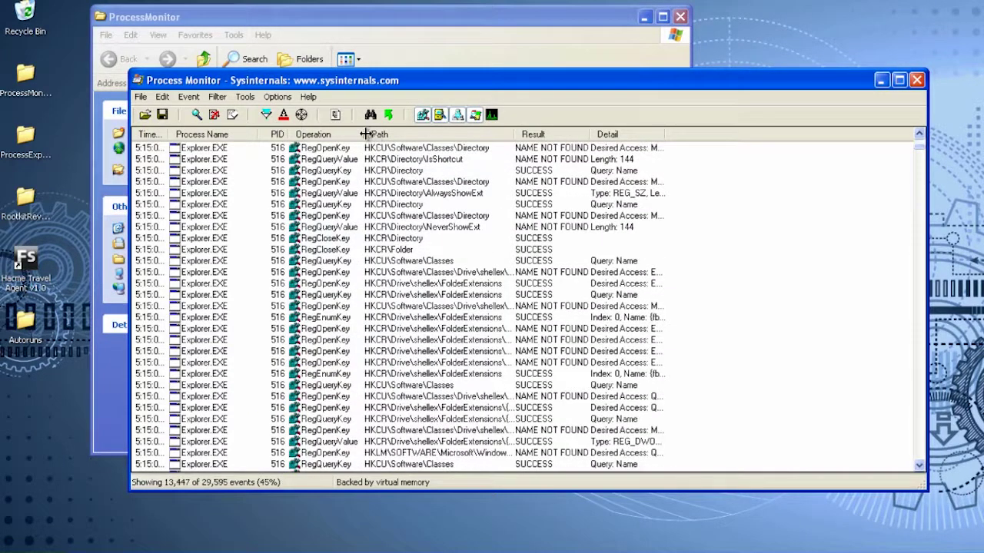
{"action": "left_click_drag", "start_coordinate": [366, 134], "coordinate": [443, 134]}
{"action": "left_click", "coordinate": [220, 227]}
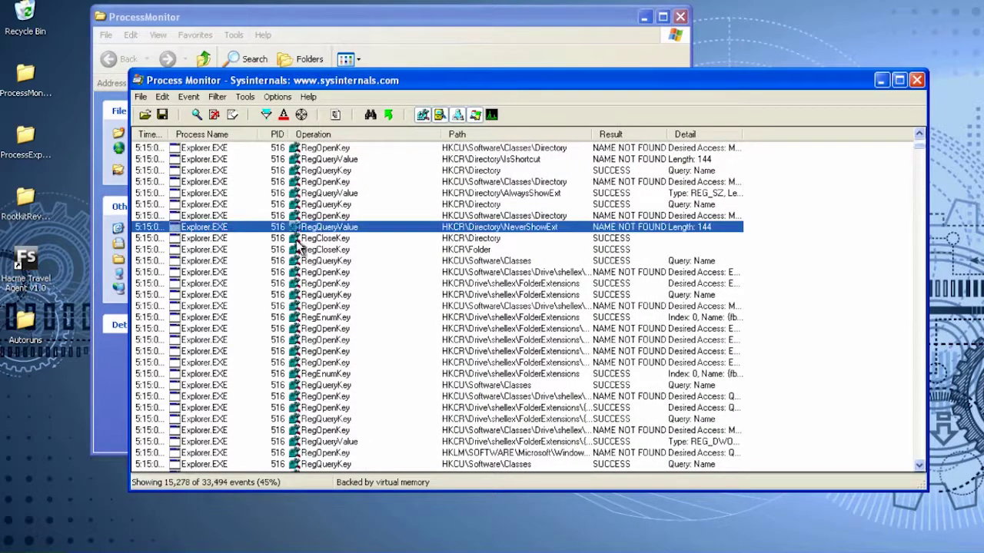
{"action": "left_click_drag", "start_coordinate": [667, 134], "coordinate": [750, 134]}
{"action": "left_click", "coordinate": [642, 344]}
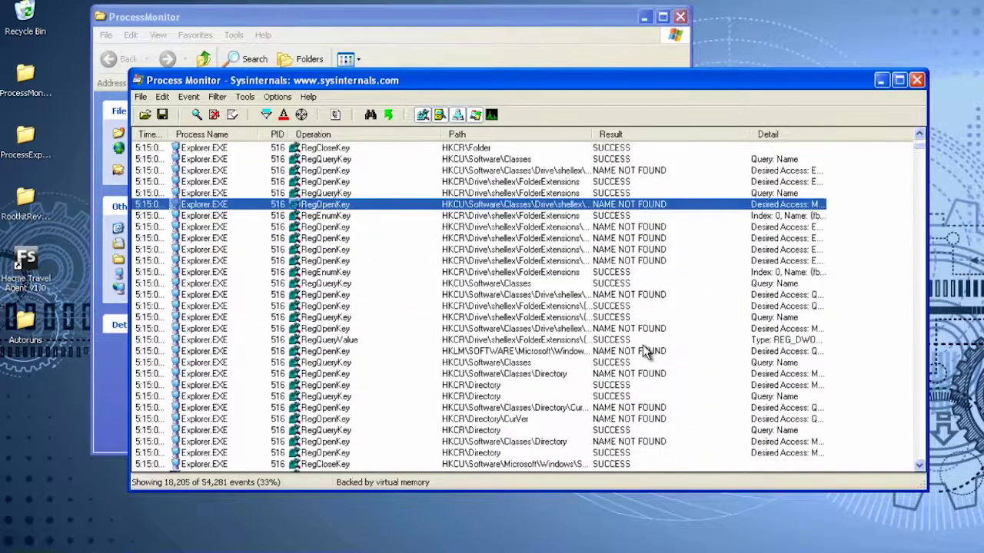
Open a Command Prompt from the Start menu and centre its window.
{"action": "left_click", "coordinate": [23, 542]}
{"action": "left_click", "coordinate": [73, 329]}
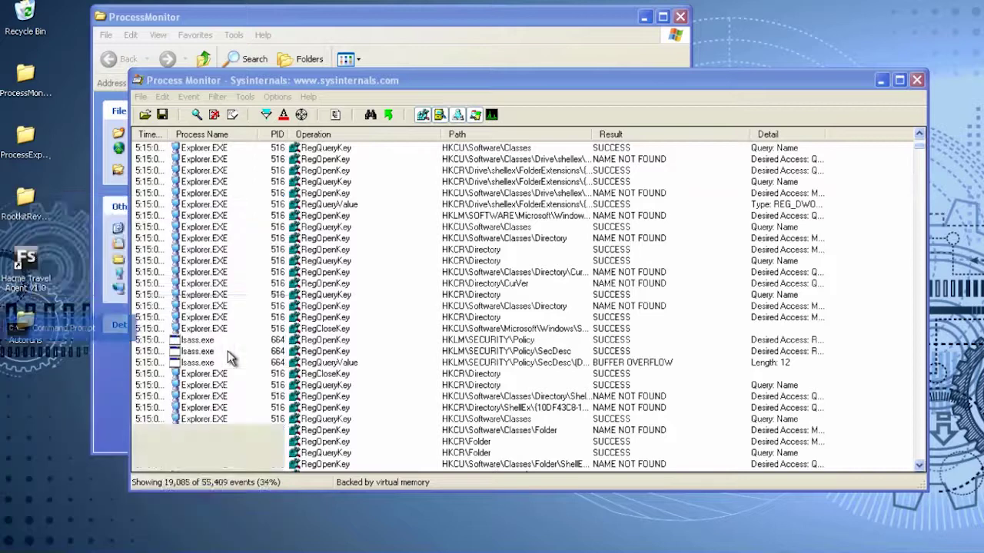
{"action": "left_click_drag", "start_coordinate": [296, 46], "coordinate": [533, 201]}
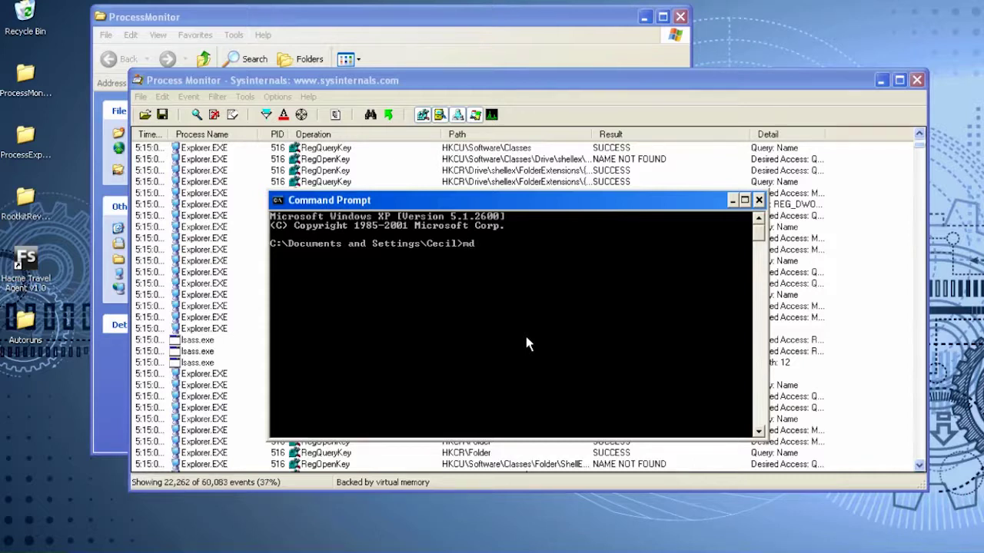
Run md test, dir, cd test and md test2 to create test\test2.
{"action": "key", "text": "Return"}
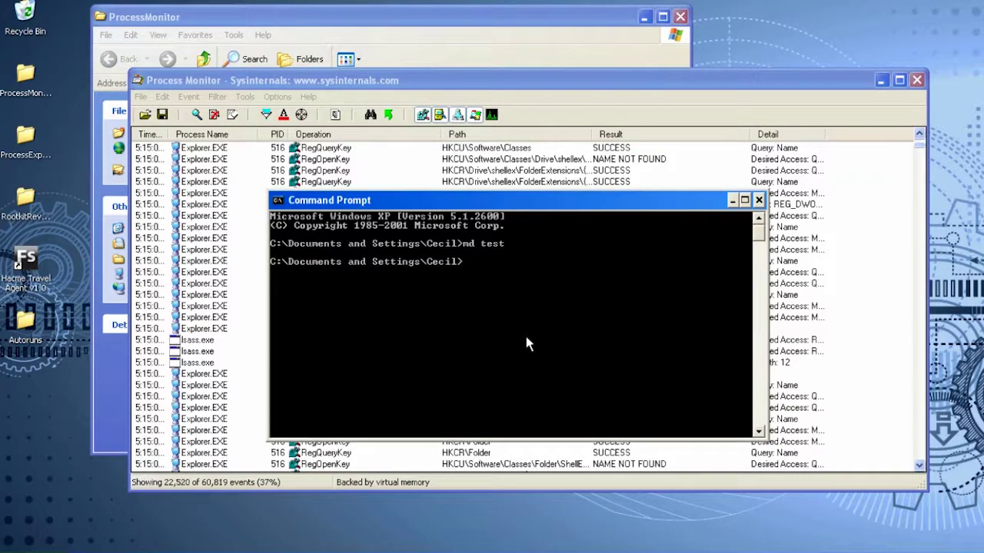
{"action": "type", "text": "dir"}
{"action": "key", "text": "Return"}
{"action": "type", "text": "cd te"}
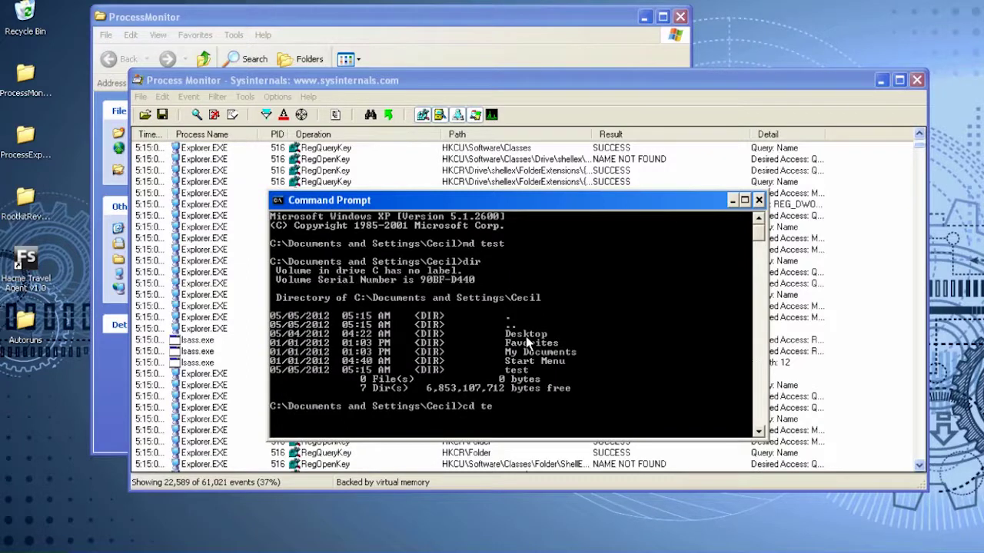
{"action": "key", "text": "Tab"}
{"action": "key", "text": "Tab"}
{"action": "key", "text": "Return"}
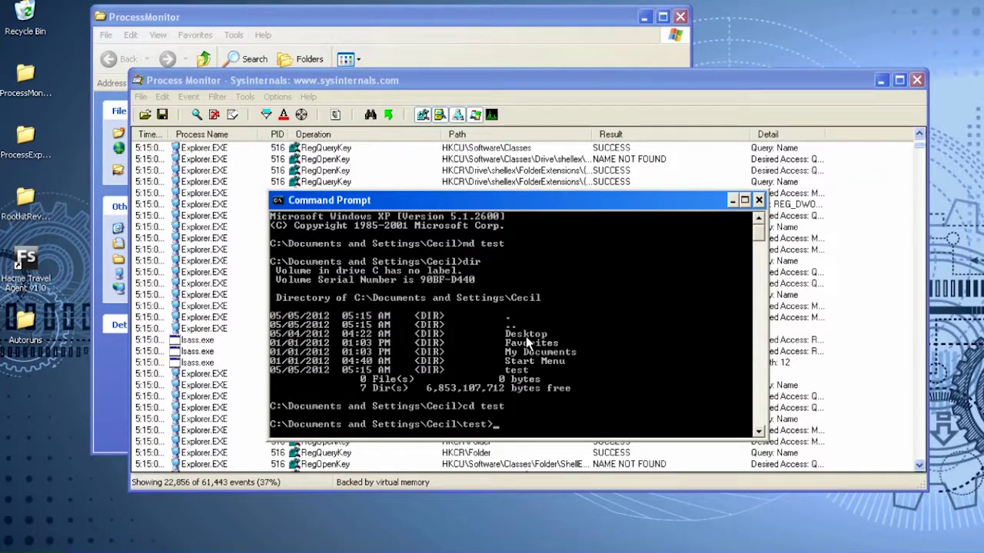
{"action": "type", "text": "md test2"}
{"action": "key", "text": "Return"}
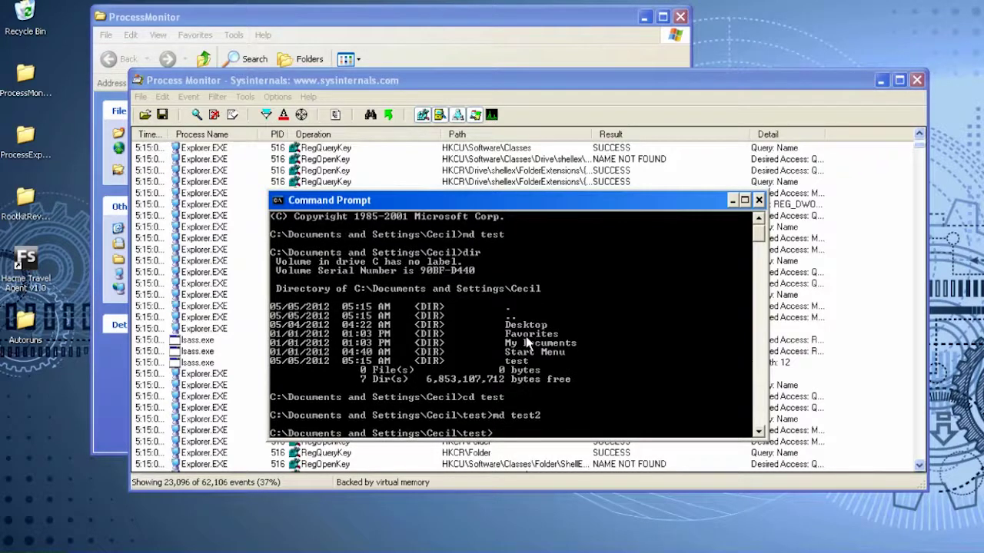
Apply Include 'cmd.exe' from a cmd.exe event, narrowing the log to 928 events.
{"action": "left_click", "coordinate": [197, 340]}
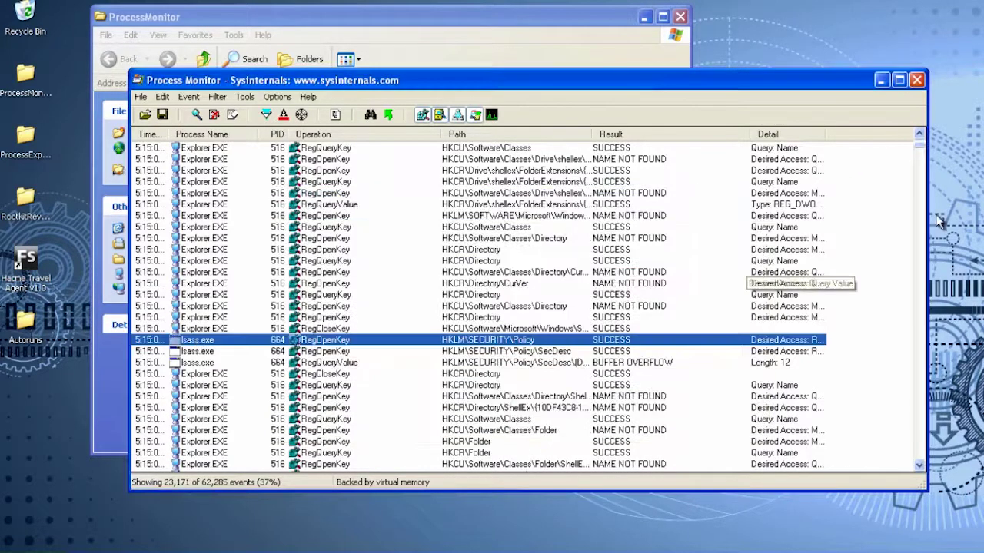
{"action": "left_click_drag", "start_coordinate": [920, 152], "coordinate": [932, 438]}
{"action": "left_click", "coordinate": [258, 295]}
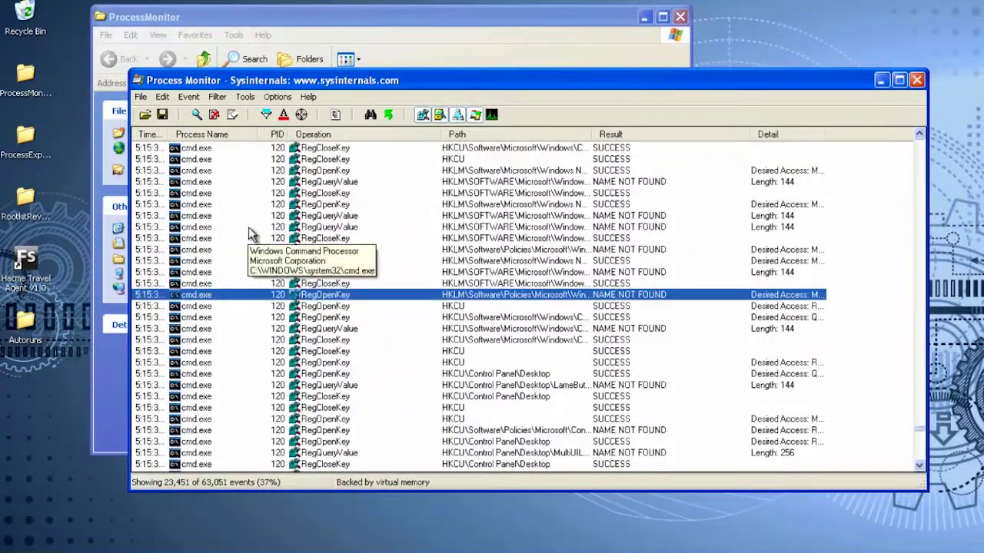
{"action": "scroll", "coordinate": [269, 296], "scroll_direction": "up", "scroll_amount": 5}
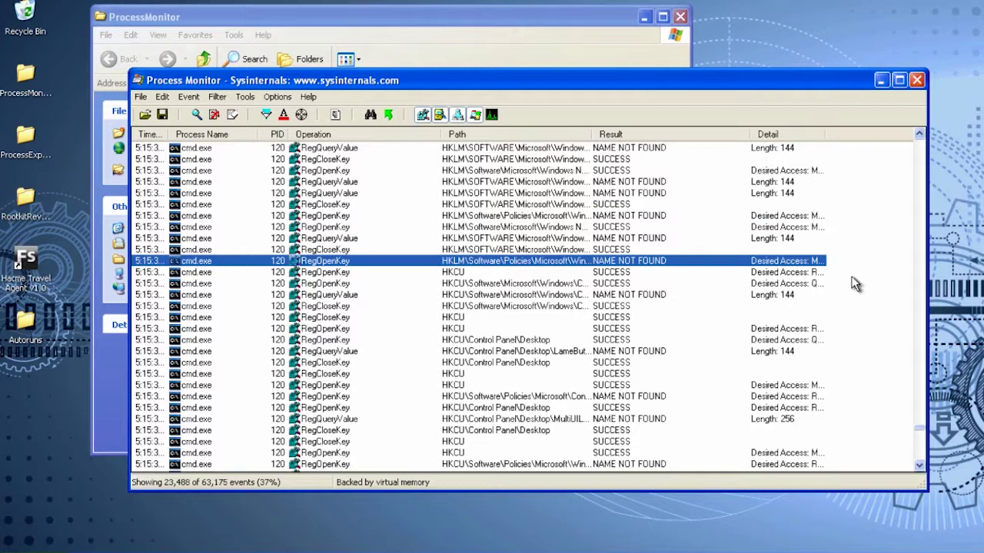
{"action": "right_click", "coordinate": [208, 262]}
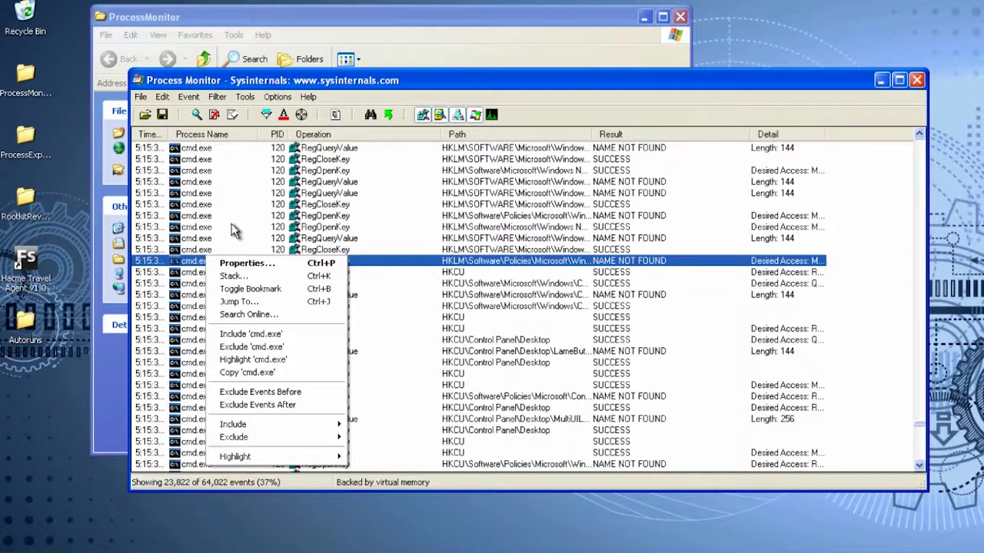
{"action": "left_click", "coordinate": [259, 336]}
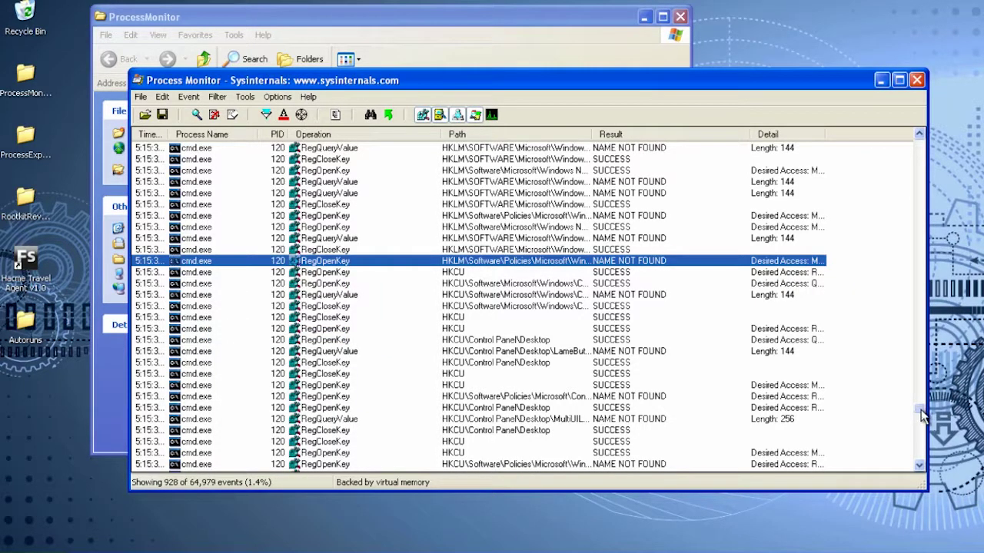
Jump to the most recent event in the Process Monitor log and shift the window right.
{"action": "left_click_drag", "start_coordinate": [922, 415], "coordinate": [920, 501]}
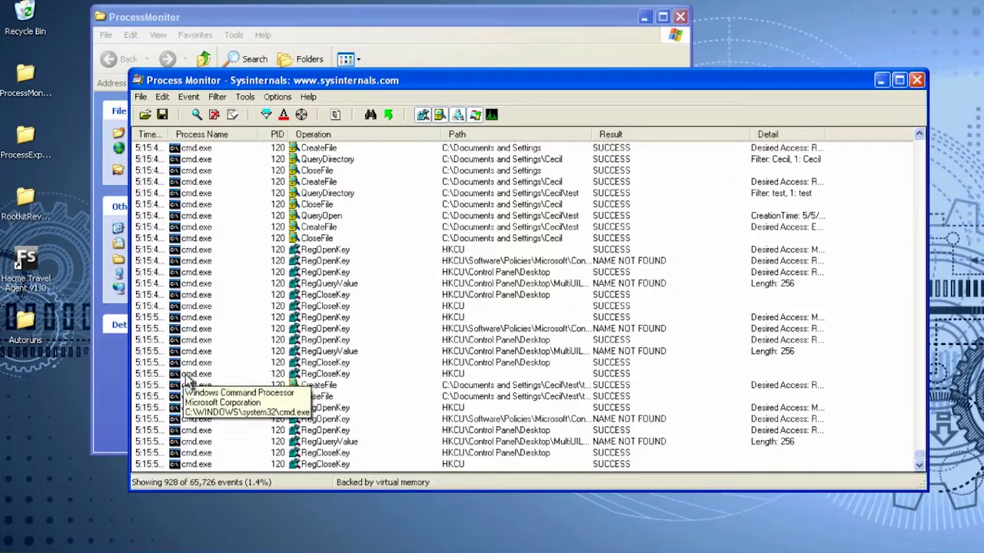
{"action": "key", "text": "End"}
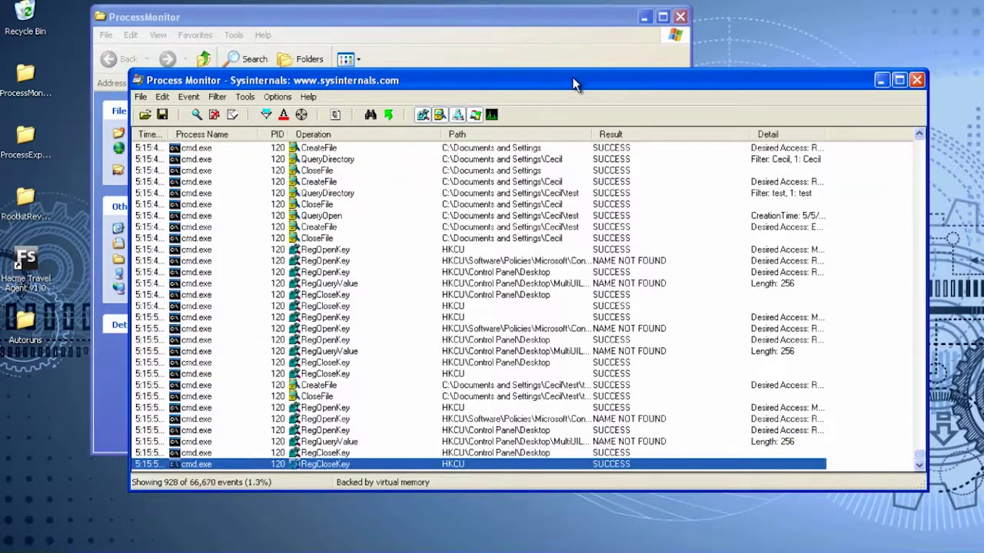
{"action": "left_click_drag", "start_coordinate": [575, 83], "coordinate": [720, 82]}
Close the ProcessMonitor folder window and target the Command Prompt process with the crosshair.
{"action": "left_click", "coordinate": [662, 29]}
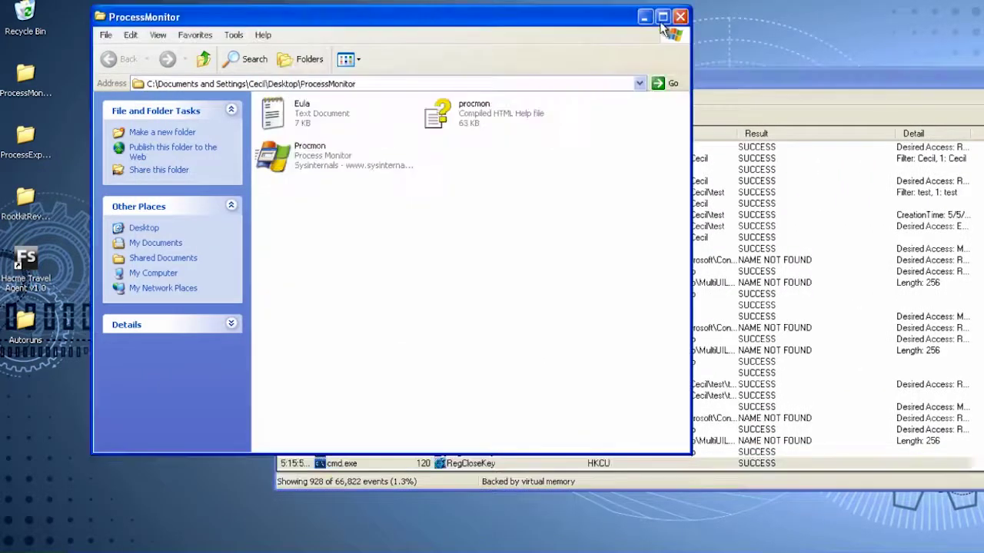
{"action": "left_click", "coordinate": [680, 16]}
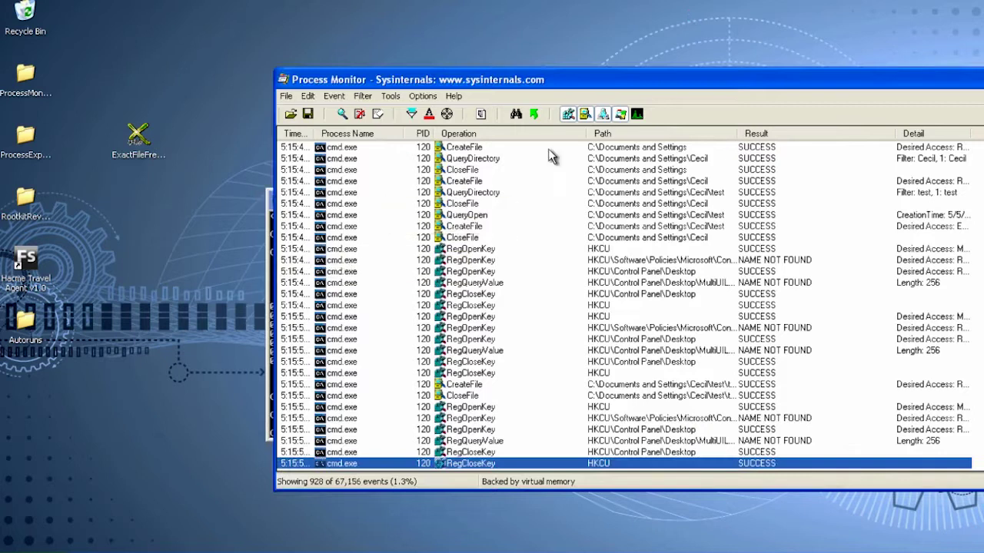
{"action": "left_click_drag", "start_coordinate": [446, 113], "coordinate": [430, 291]}
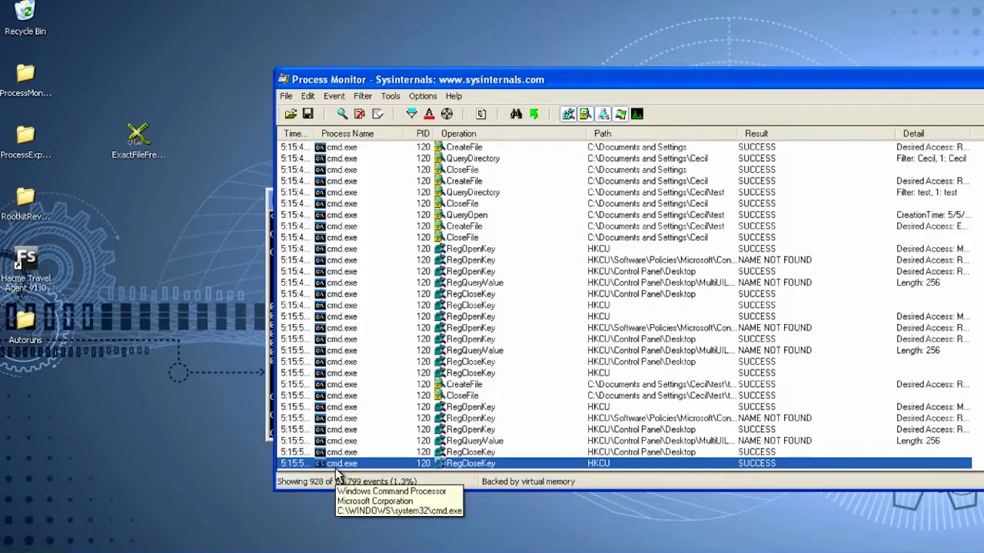
{"action": "left_click_drag", "start_coordinate": [842, 80], "coordinate": [642, 33]}
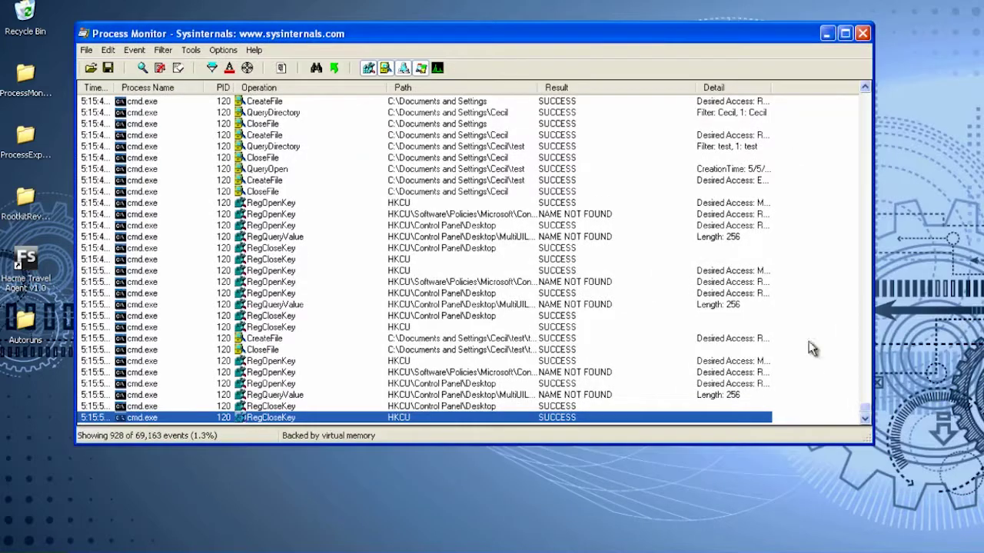
{"action": "left_click_drag", "start_coordinate": [771, 87], "coordinate": [836, 86]}
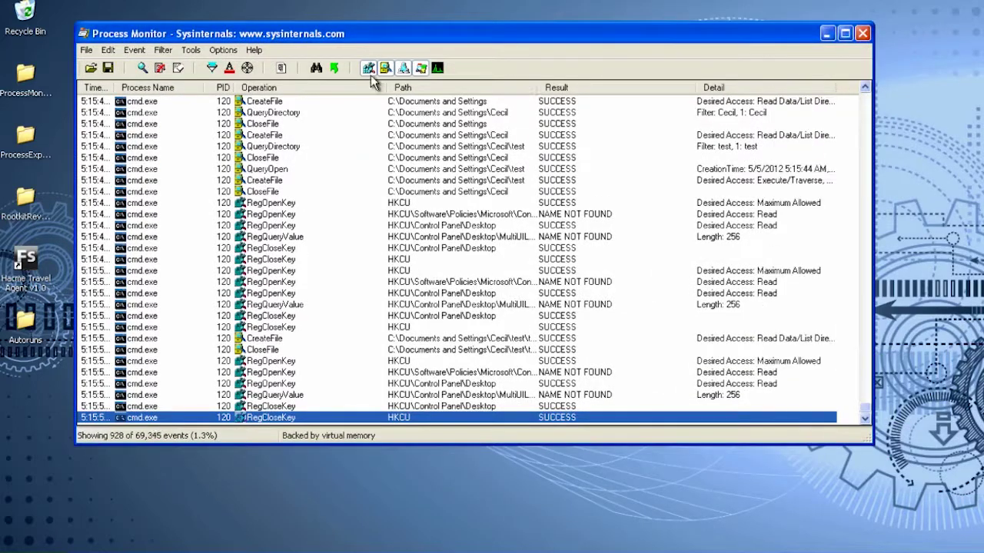
{"action": "left_click_drag", "start_coordinate": [541, 43], "coordinate": [600, 44]}
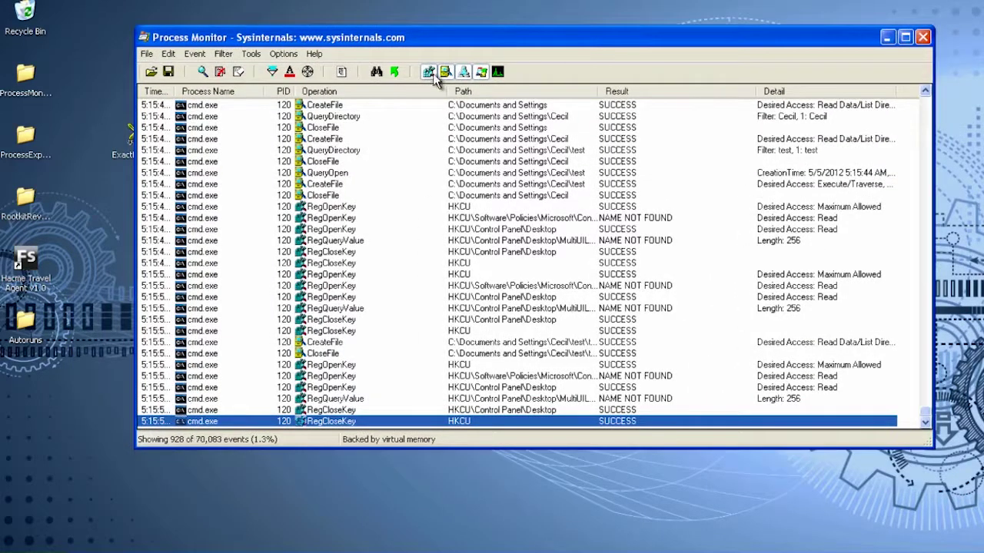
{"action": "scroll", "coordinate": [388, 252], "scroll_direction": "up", "scroll_amount": 9}
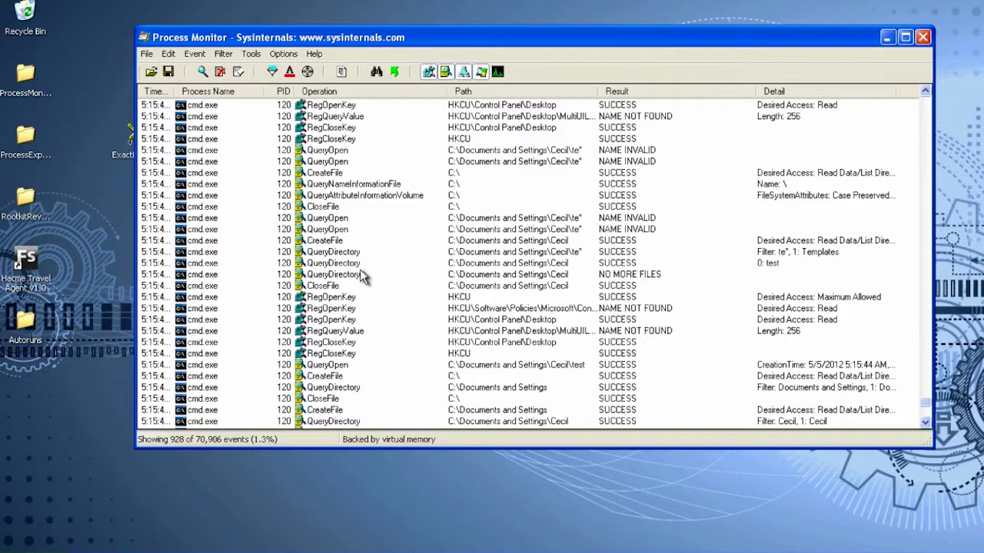
{"action": "scroll", "coordinate": [767, 329], "scroll_direction": "down", "scroll_amount": 9}
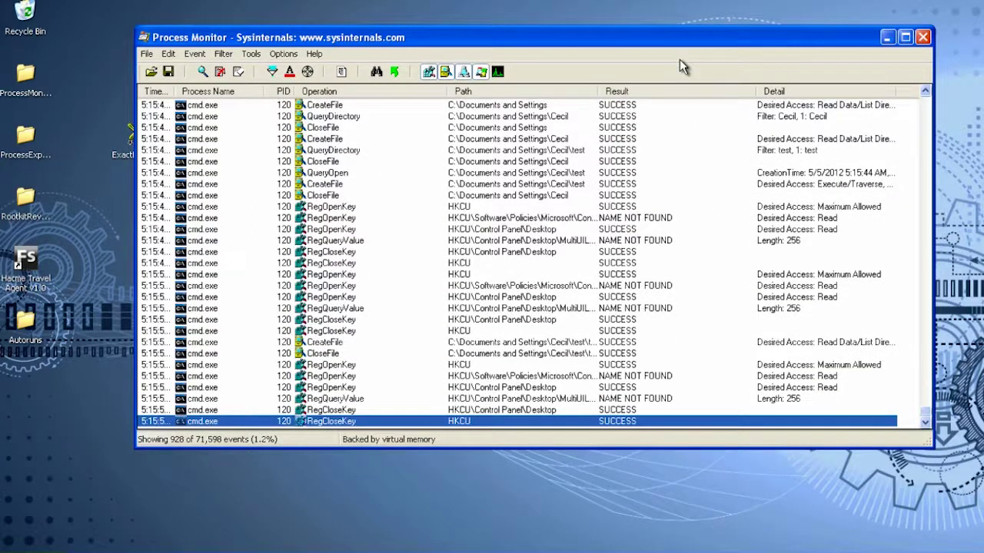
{"action": "left_click_drag", "start_coordinate": [686, 51], "coordinate": [668, 78]}
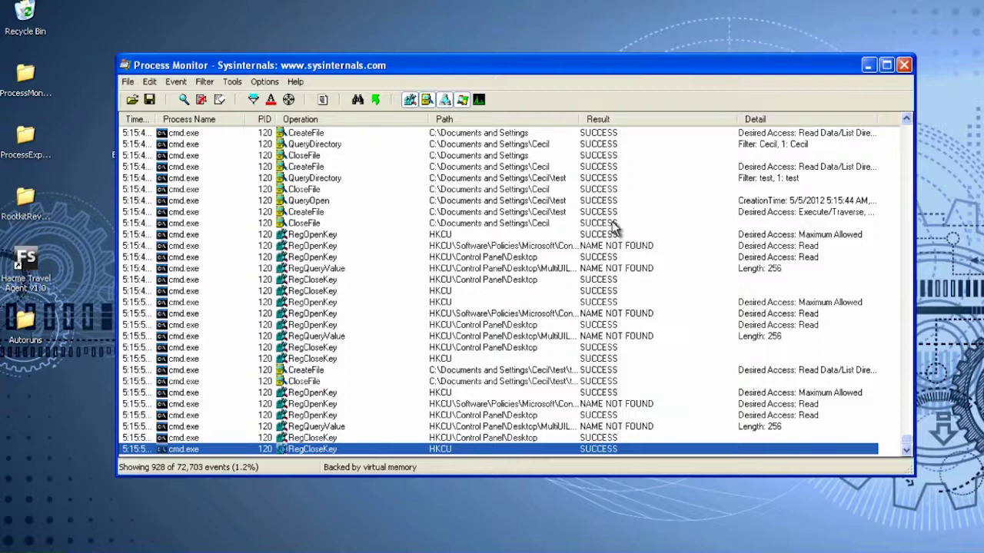
{"action": "left_click", "coordinate": [615, 223]}
{"action": "left_click", "coordinate": [622, 246]}
{"action": "left_click", "coordinate": [636, 279]}
{"action": "right_click", "coordinate": [613, 148]}
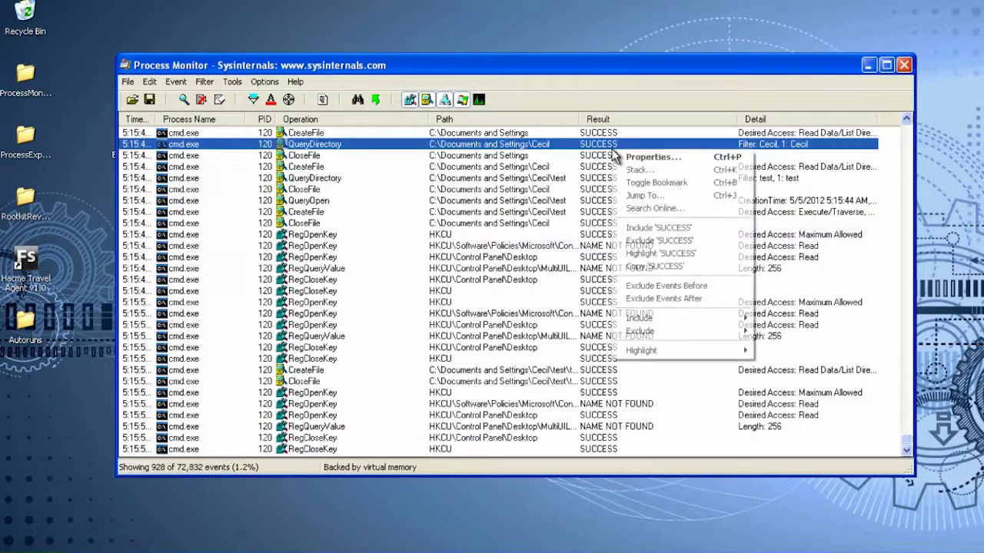
{"action": "left_click", "coordinate": [592, 393]}
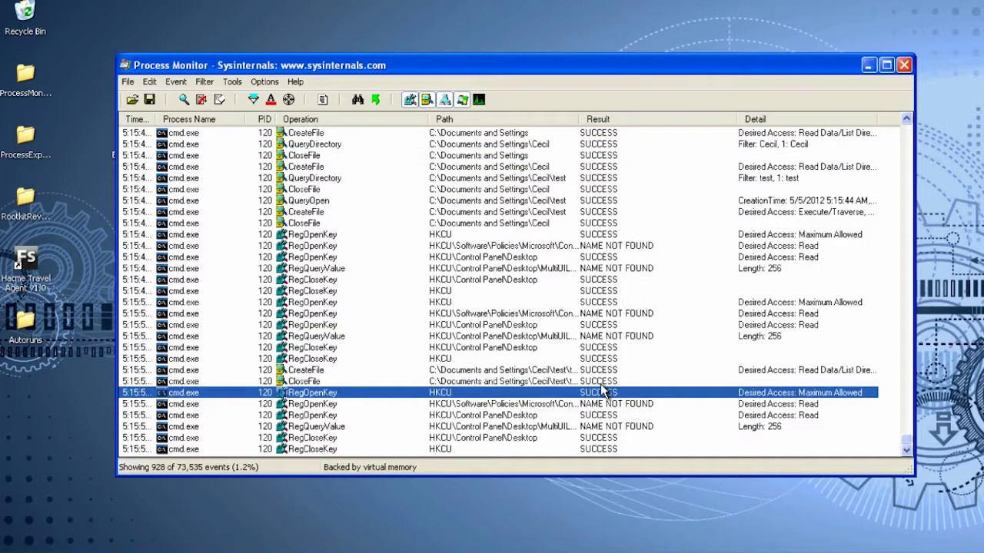